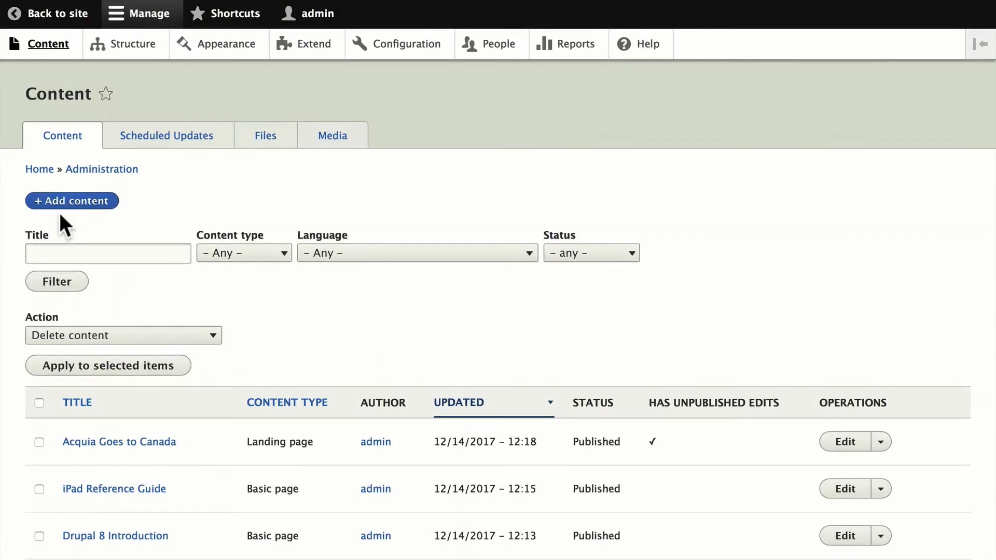
Start a new Basic page and examine which moderation states it offers.
{"action": "left_click", "coordinate": [71, 202]}
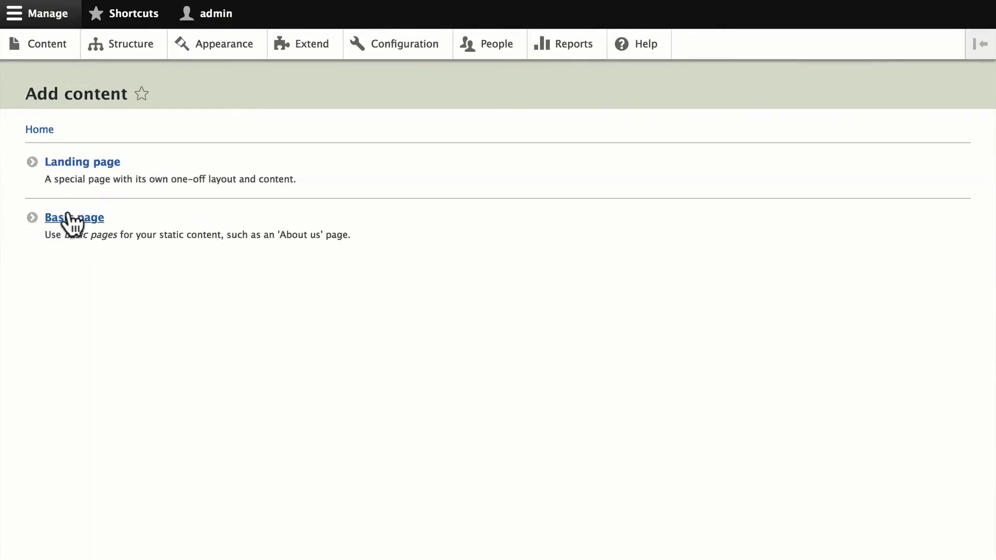
{"action": "left_click", "coordinate": [73, 217]}
{"action": "left_click", "coordinate": [102, 223]}
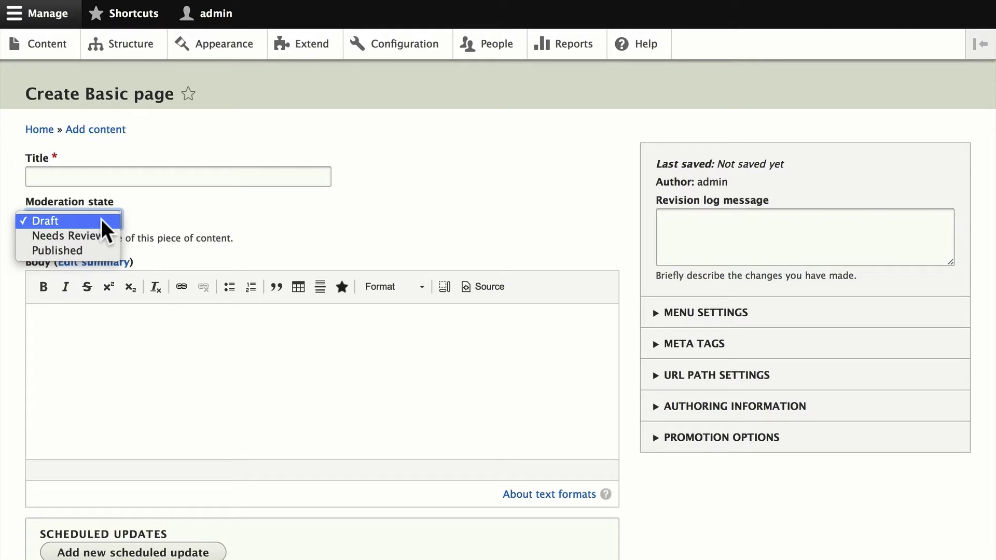
{"action": "left_click", "coordinate": [211, 212]}
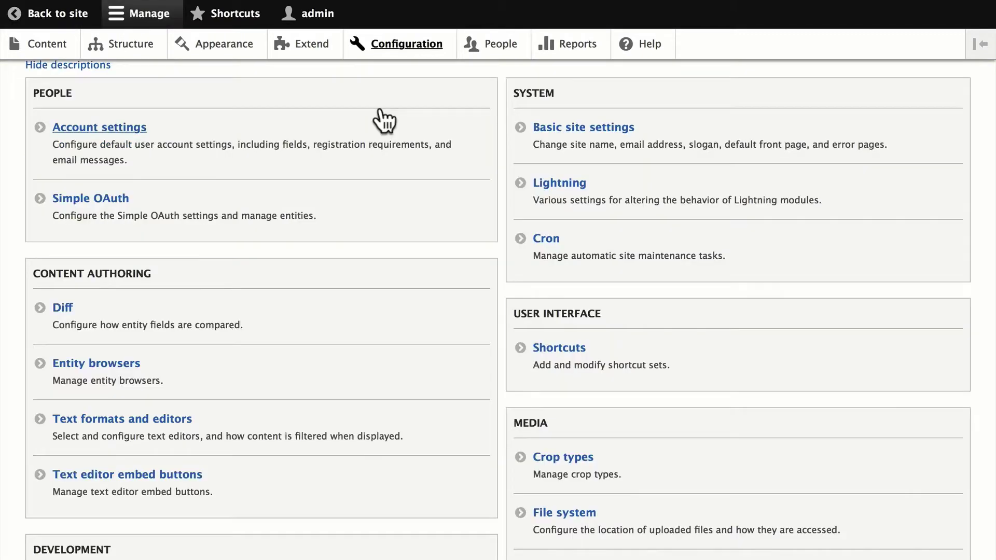
Create and save a moderation state labelled Needs Legal Review in the Workbench moderation configuration.
{"action": "scroll", "coordinate": [382, 123], "scroll_direction": "down", "scroll_amount": 7}
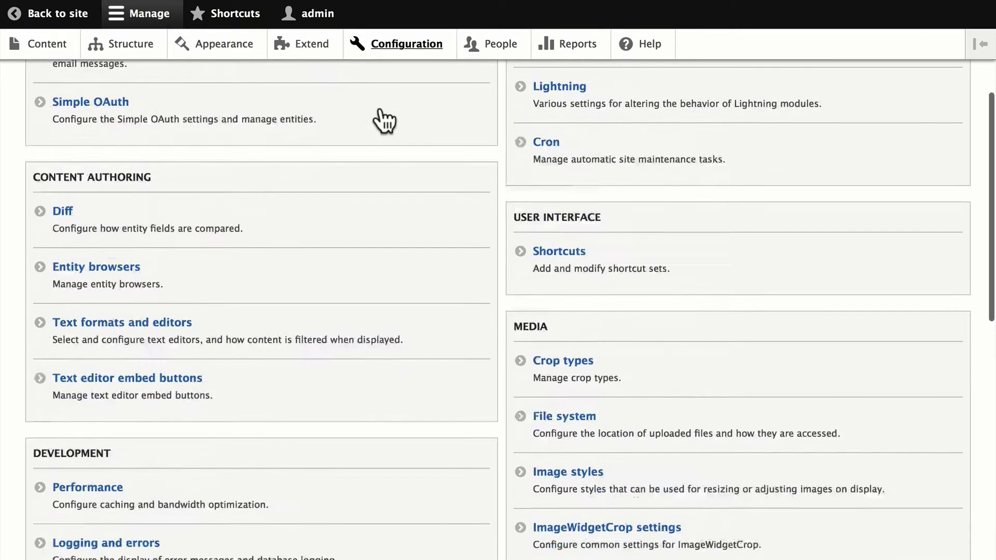
{"action": "scroll", "coordinate": [669, 474], "scroll_direction": "down", "scroll_amount": 4}
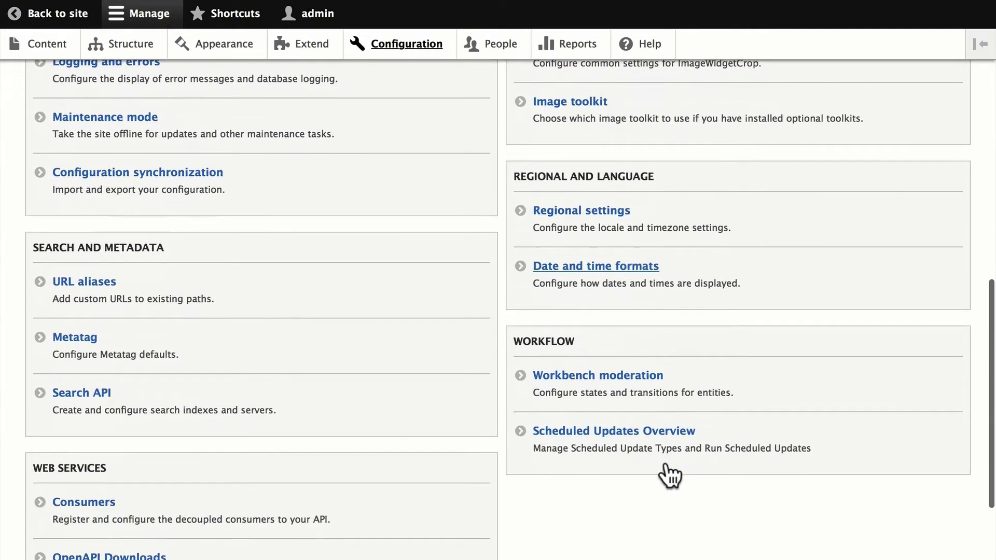
{"action": "left_click", "coordinate": [600, 387]}
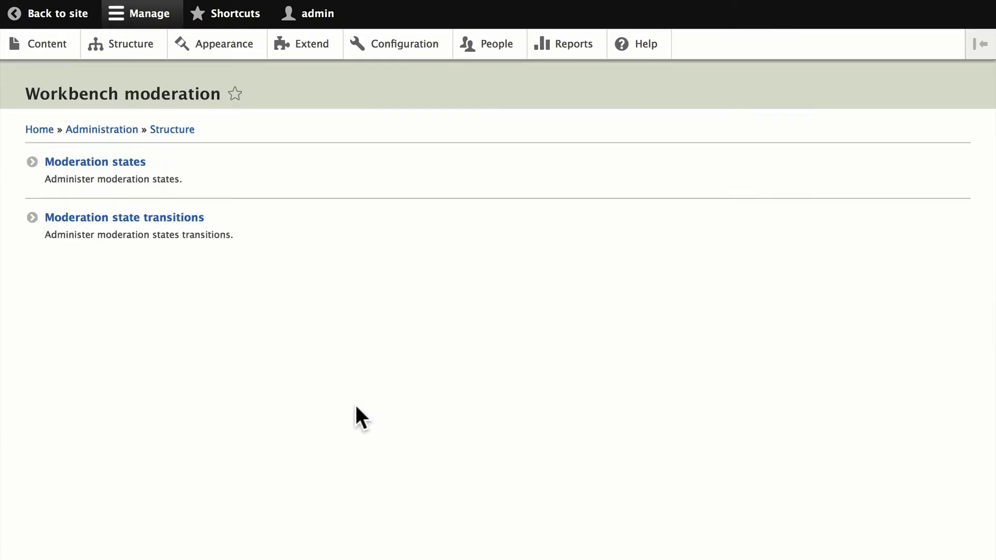
{"action": "left_click", "coordinate": [98, 161]}
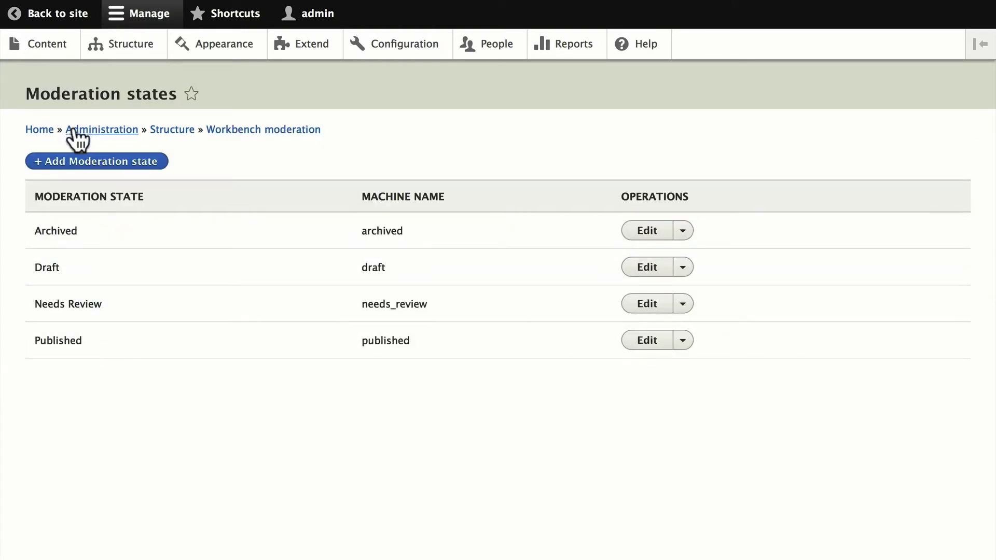
{"action": "left_click", "coordinate": [73, 159]}
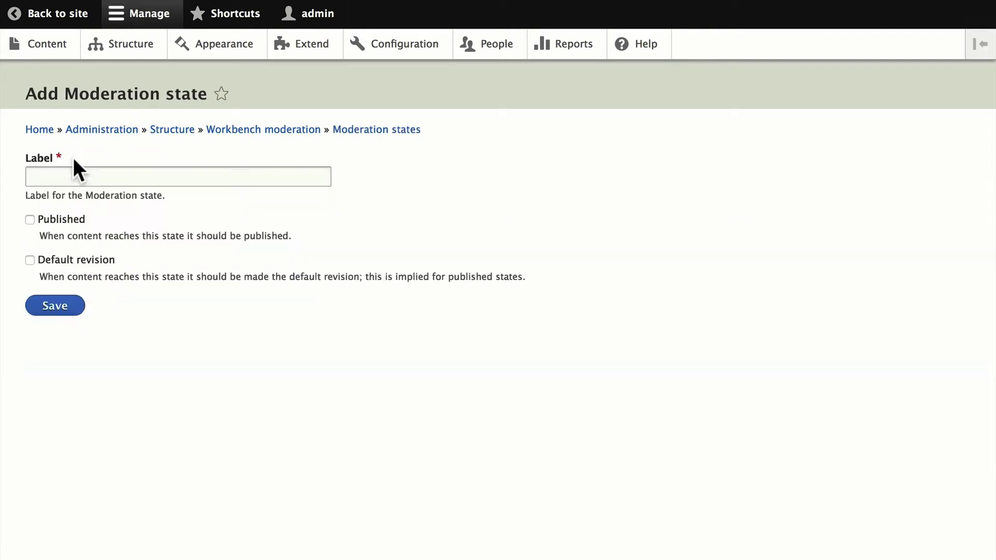
{"action": "left_click", "coordinate": [74, 176]}
{"action": "type", "text": "Ne"}
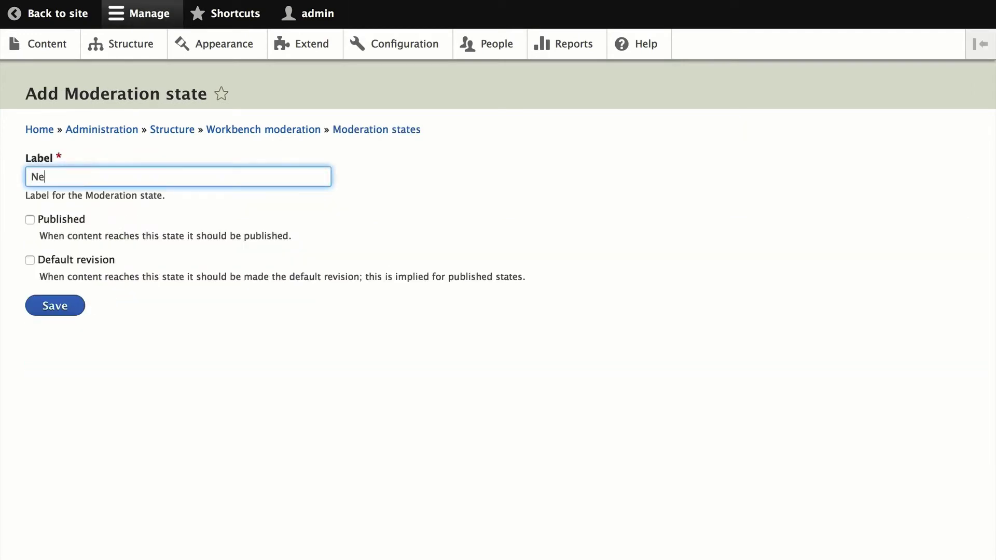
{"action": "type", "text": "eds Legal Review"}
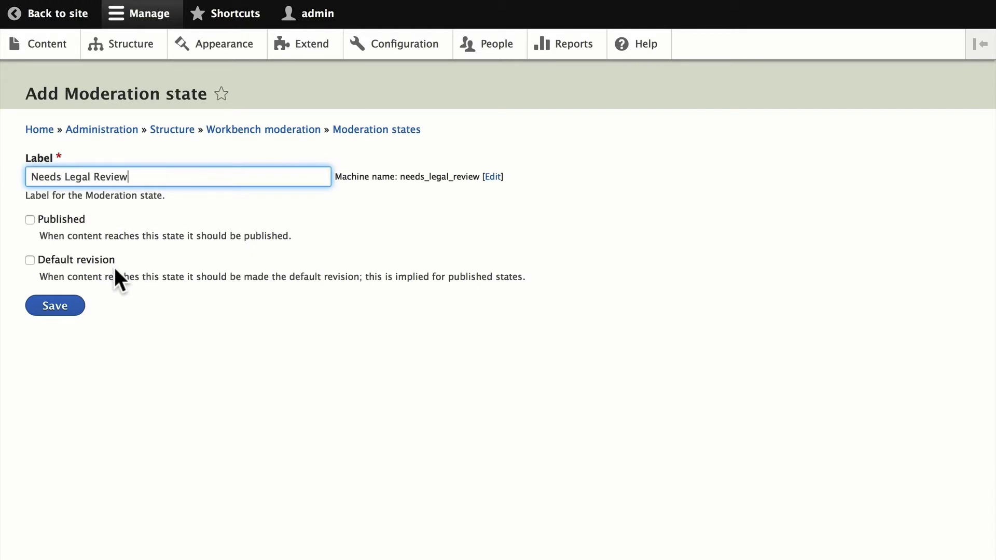
{"action": "left_click", "coordinate": [55, 310]}
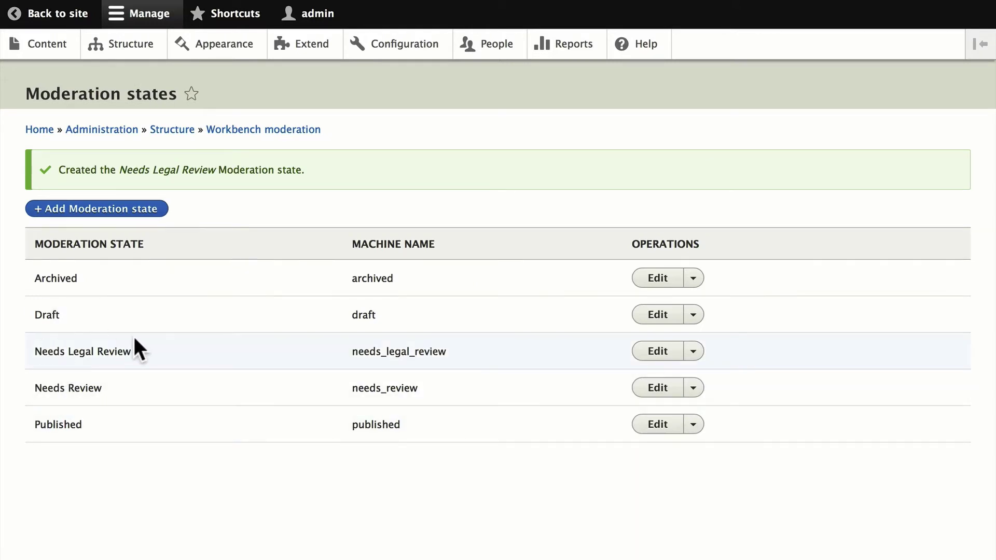
Add a moderation state transition labelled Needs Legal Review, going from Draft to Needs Legal Review, and save it.
{"action": "left_click", "coordinate": [262, 130]}
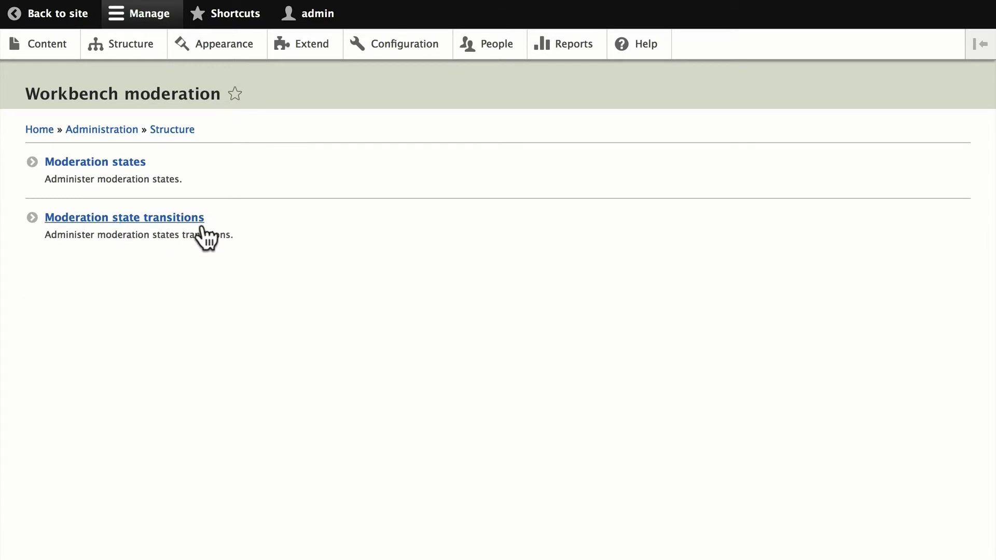
{"action": "left_click", "coordinate": [174, 220]}
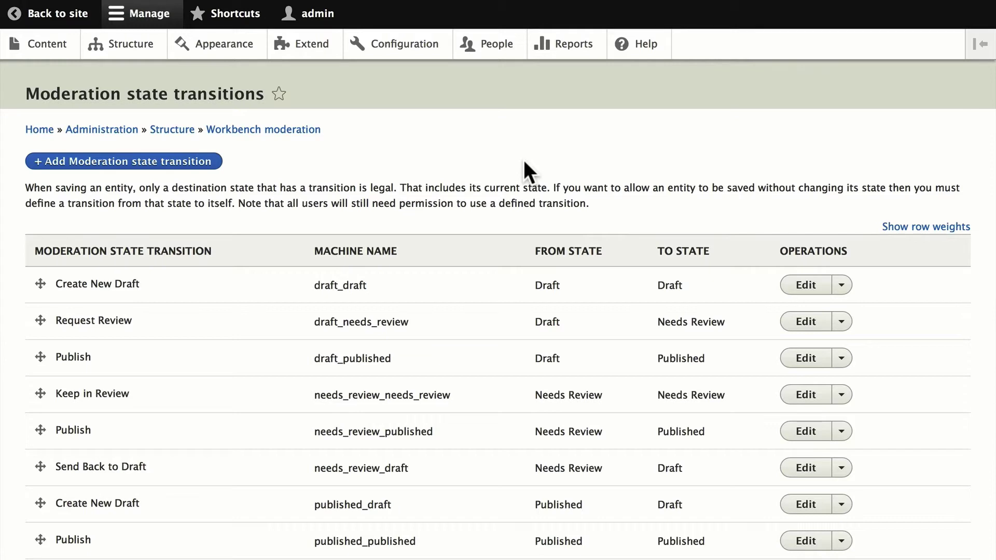
{"action": "left_click", "coordinate": [100, 165]}
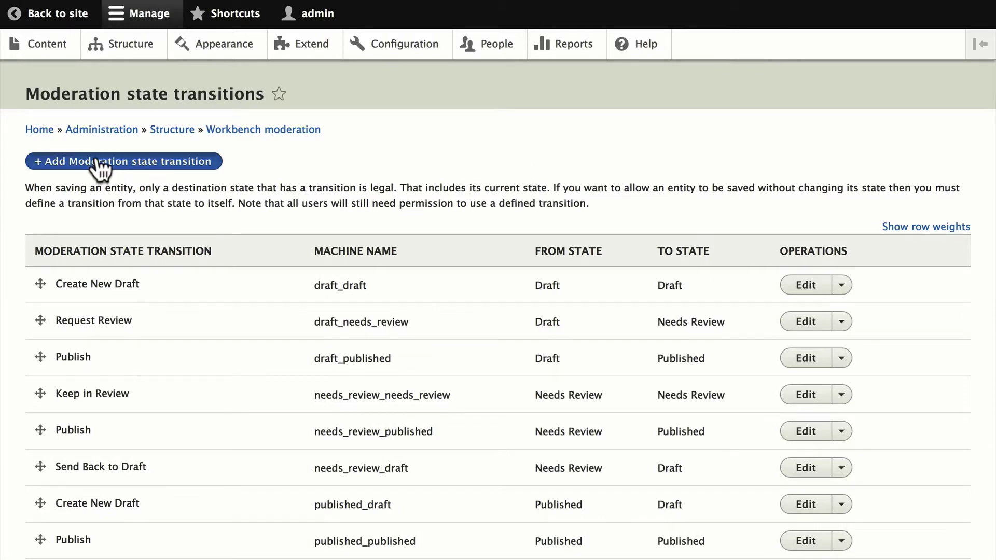
{"action": "left_click", "coordinate": [83, 176]}
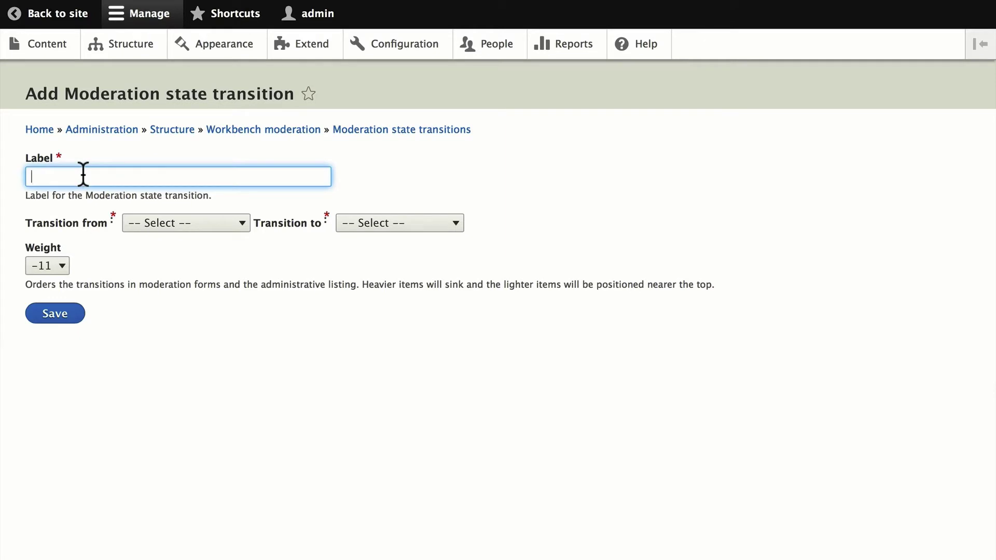
{"action": "type", "text": "Nee"}
{"action": "key", "text": "Tab"}
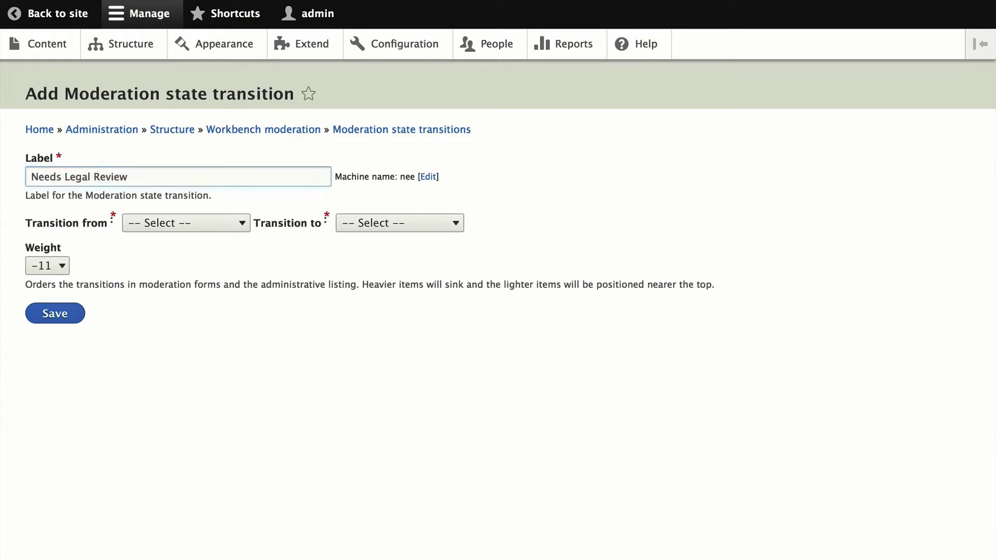
{"action": "left_click", "coordinate": [171, 223]}
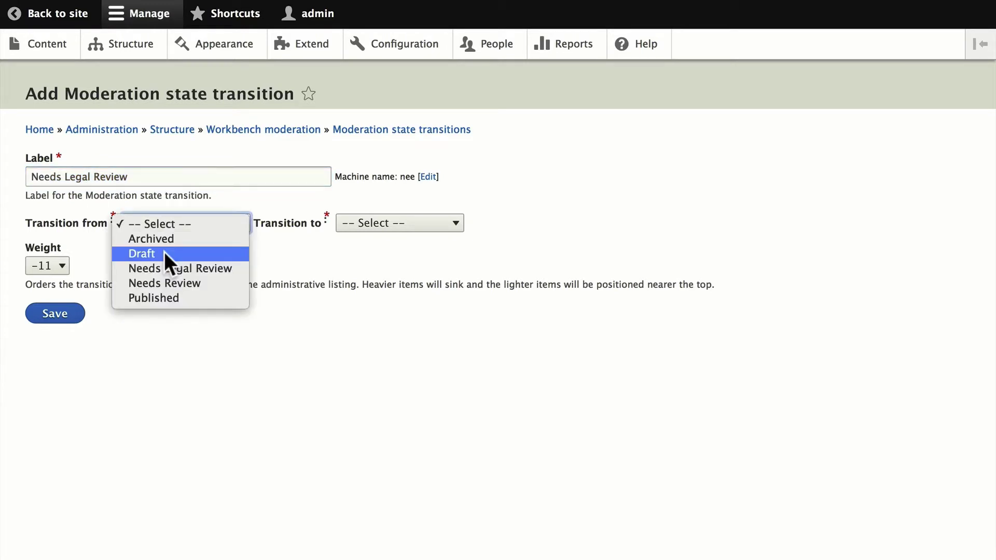
{"action": "left_click", "coordinate": [164, 251]}
{"action": "left_click", "coordinate": [376, 226]}
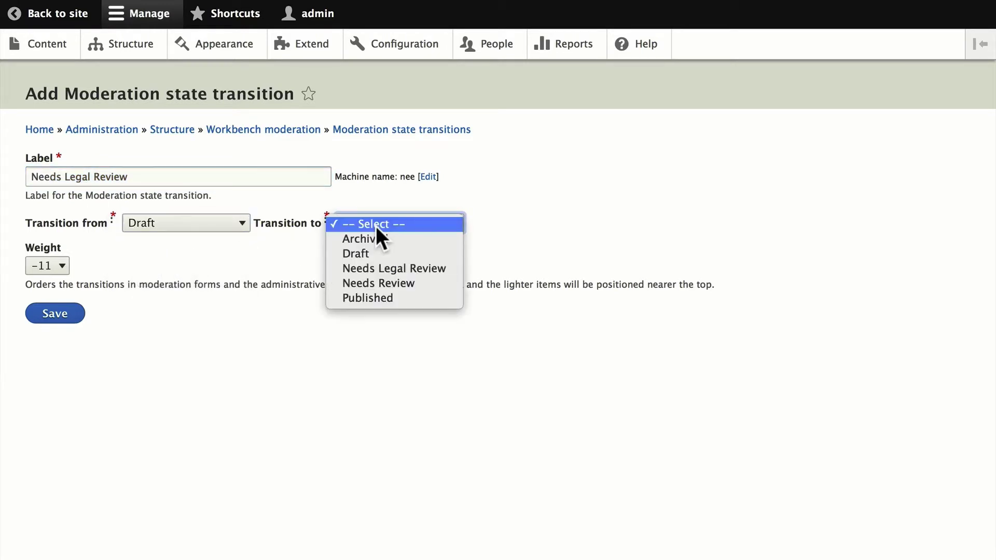
{"action": "left_click", "coordinate": [372, 267]}
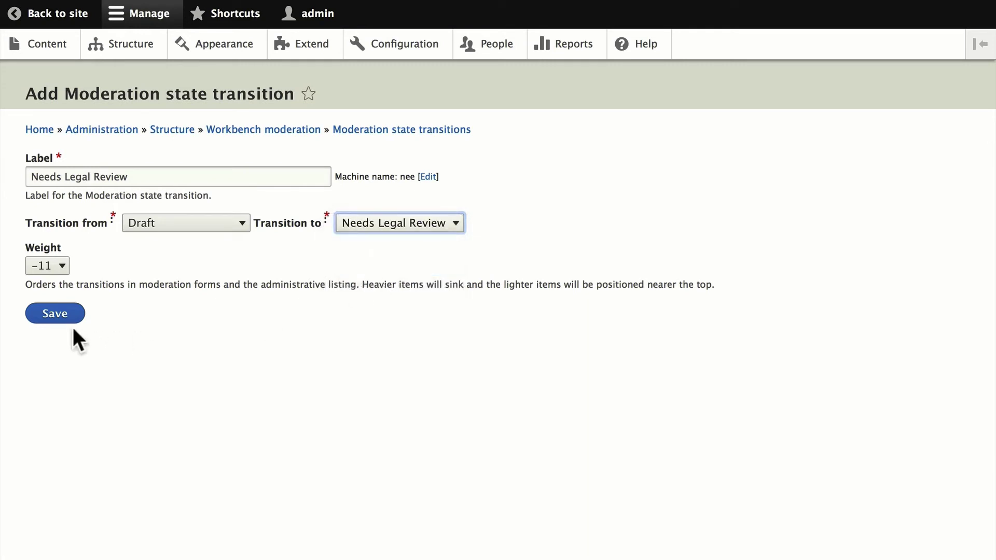
{"action": "left_click", "coordinate": [58, 317]}
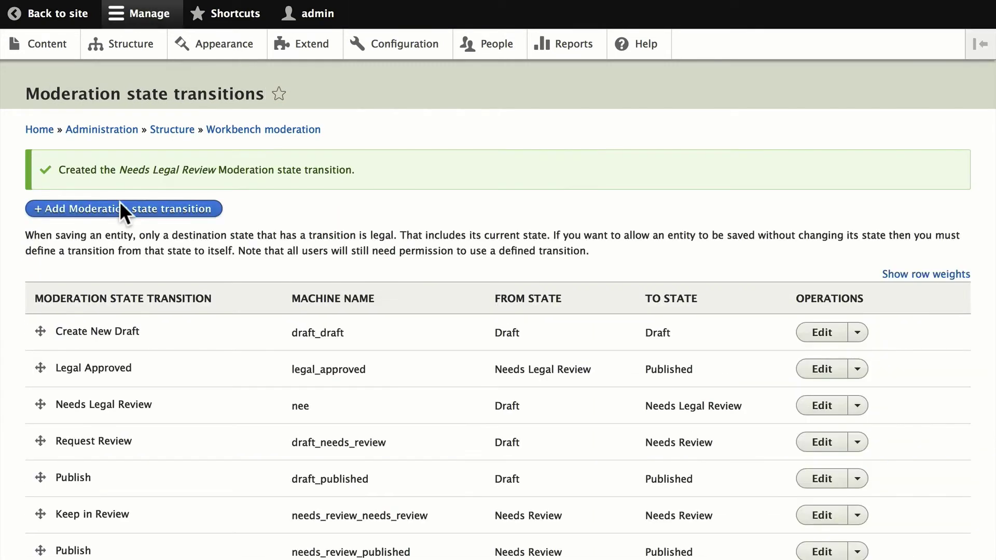
Add a moderation state transition labelled Legal Approved, going from Needs Legal Review to Published, and save it.
{"action": "left_click", "coordinate": [122, 210]}
{"action": "type", "text": "Legal "}
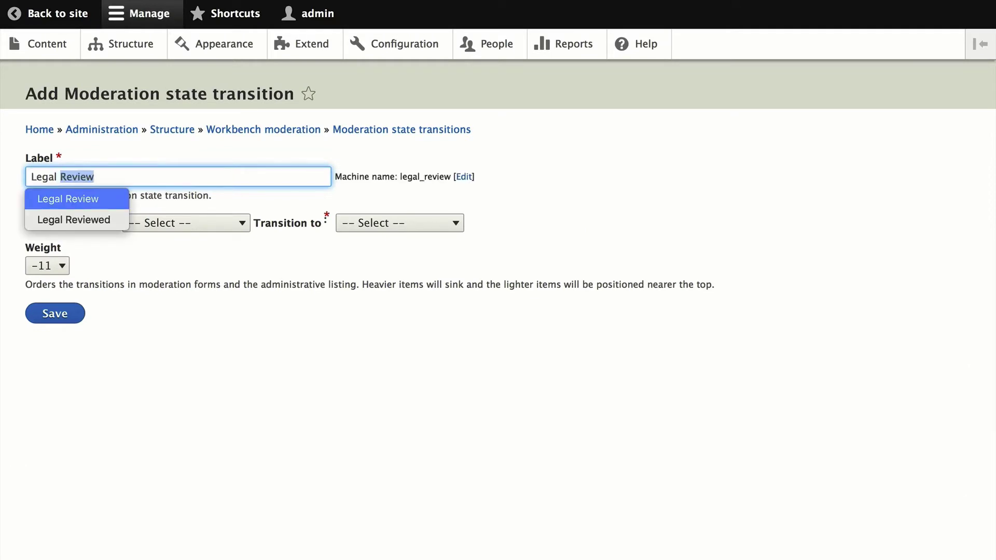
{"action": "type", "text": "Approved"}
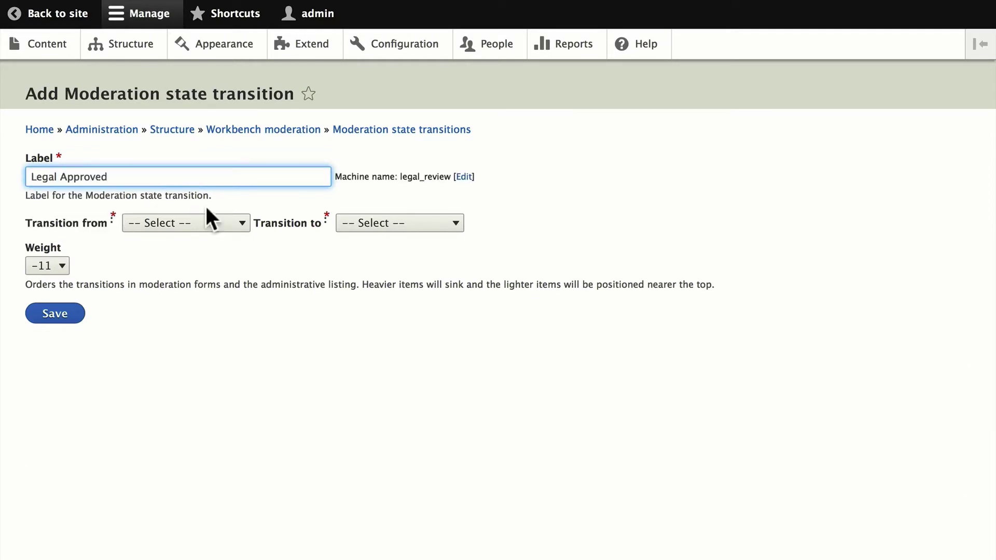
{"action": "left_click", "coordinate": [172, 228]}
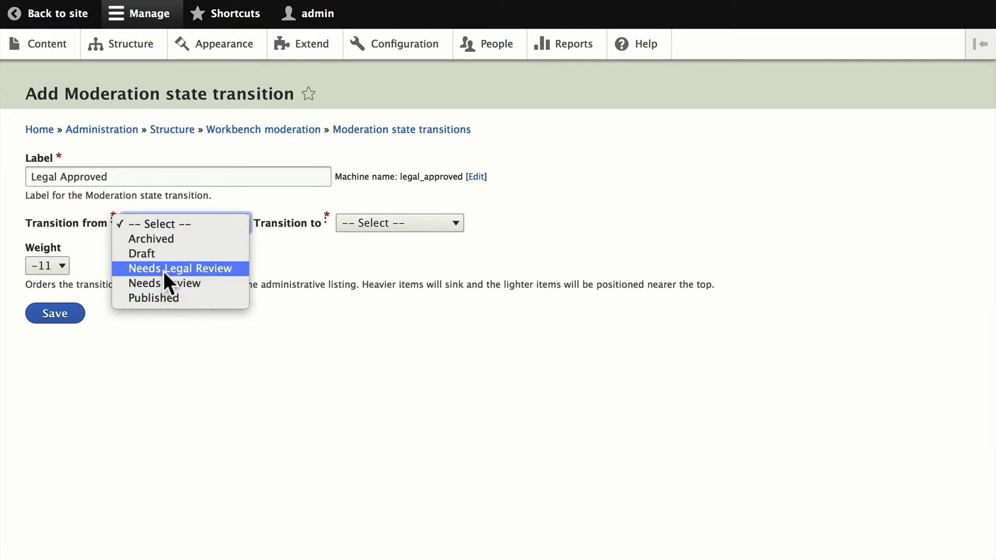
{"action": "left_click", "coordinate": [163, 270]}
{"action": "left_click", "coordinate": [384, 223]}
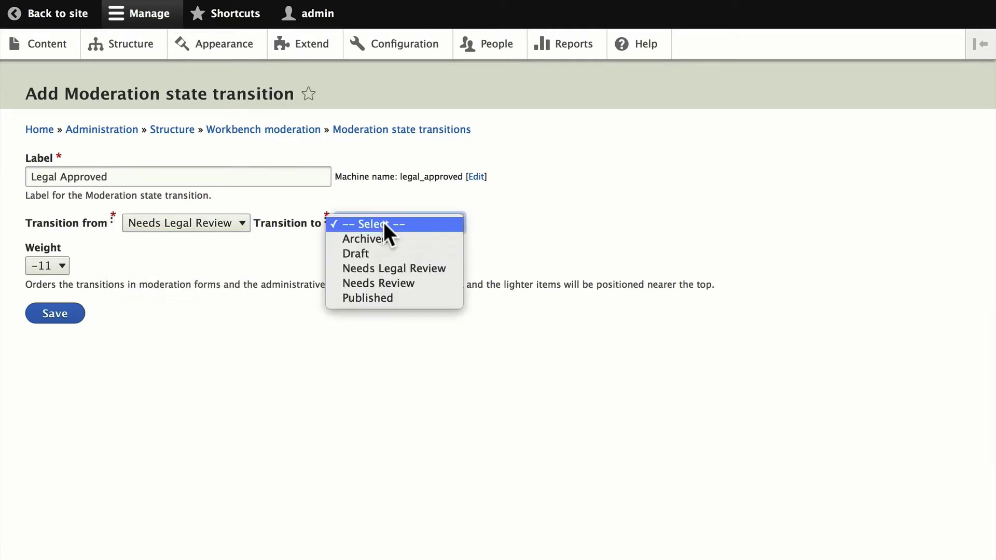
{"action": "left_click", "coordinate": [377, 294]}
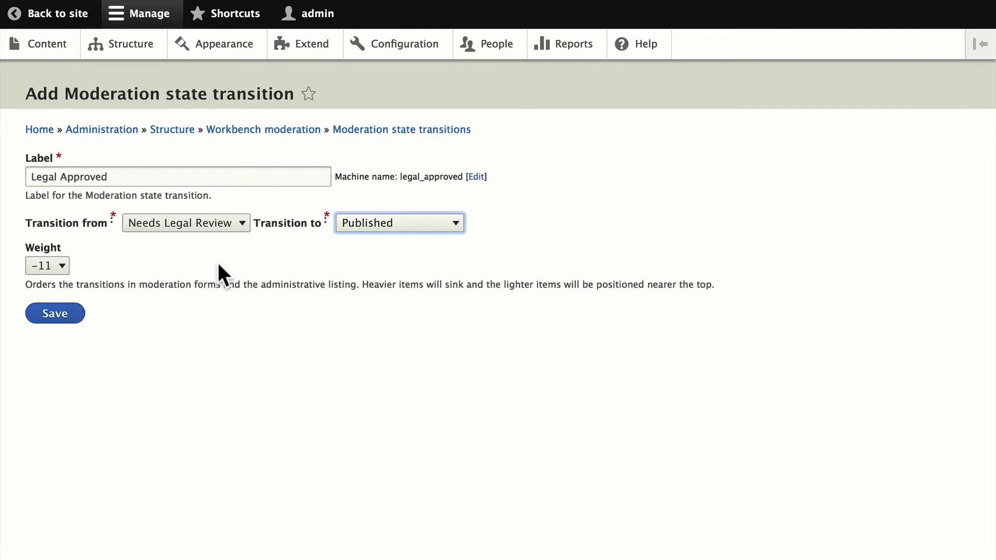
{"action": "left_click", "coordinate": [57, 314]}
{"action": "left_click", "coordinate": [55, 311]}
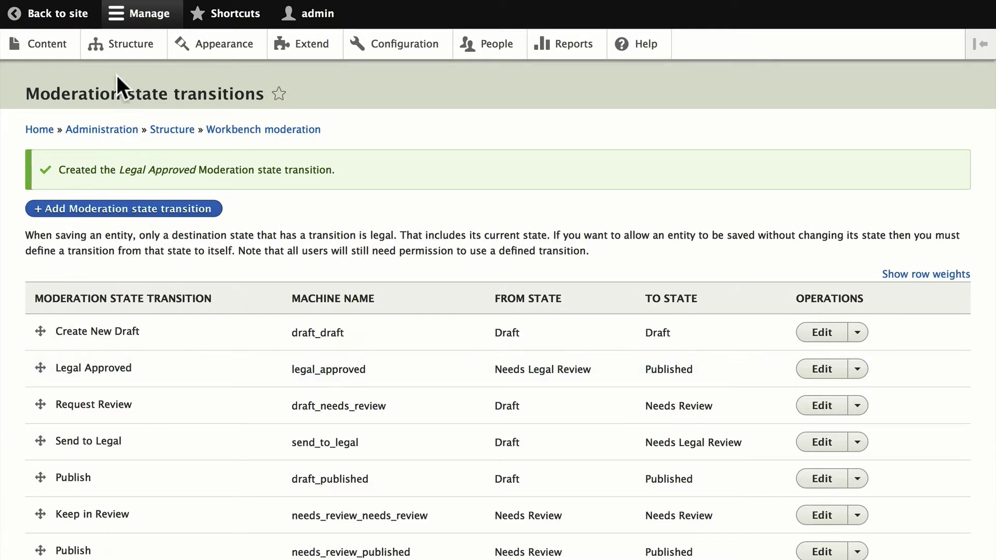
Save the Basic page content type's moderation settings with Needs Legal Review allowed and Draft as the default state.
{"action": "left_click", "coordinate": [126, 44]}
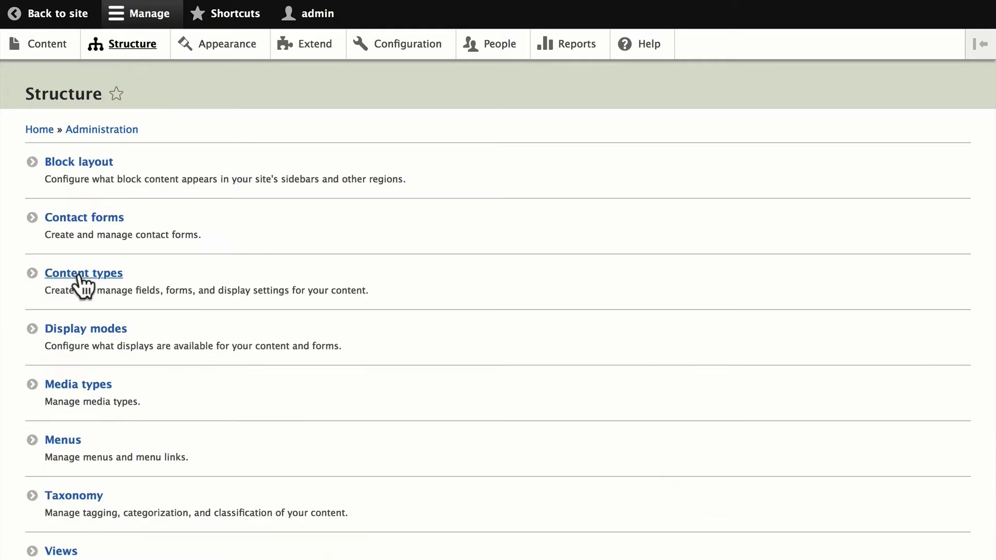
{"action": "left_click", "coordinate": [81, 274]}
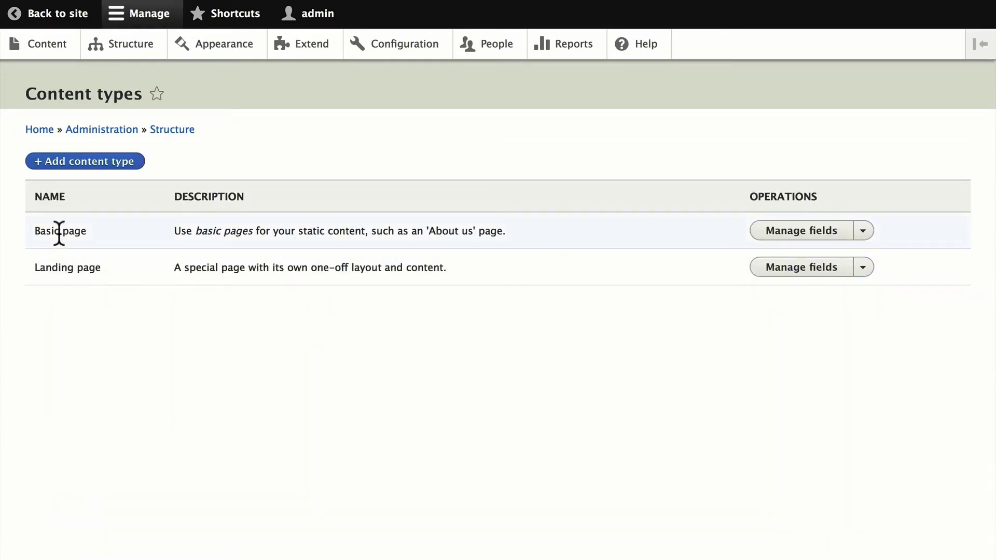
{"action": "left_click", "coordinate": [865, 230]}
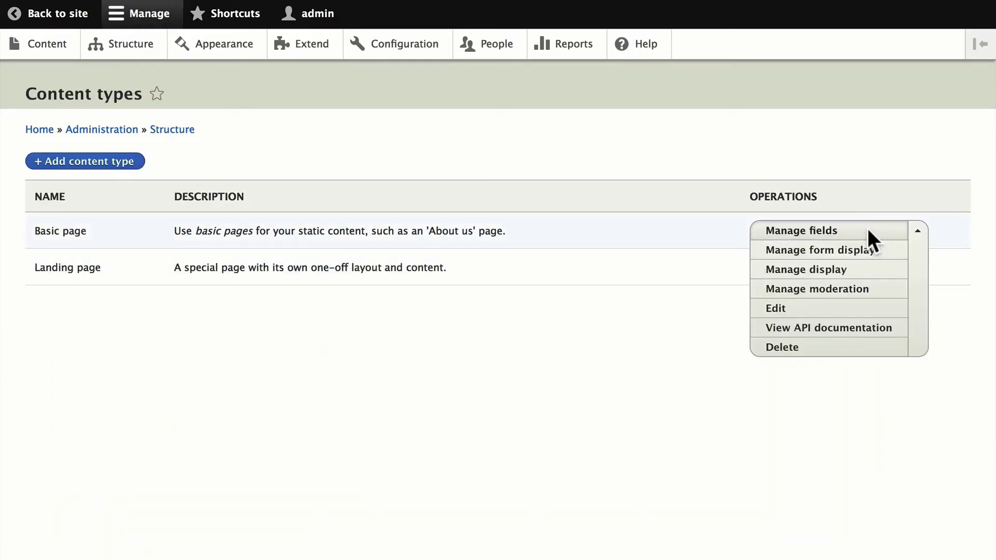
{"action": "left_click", "coordinate": [833, 291]}
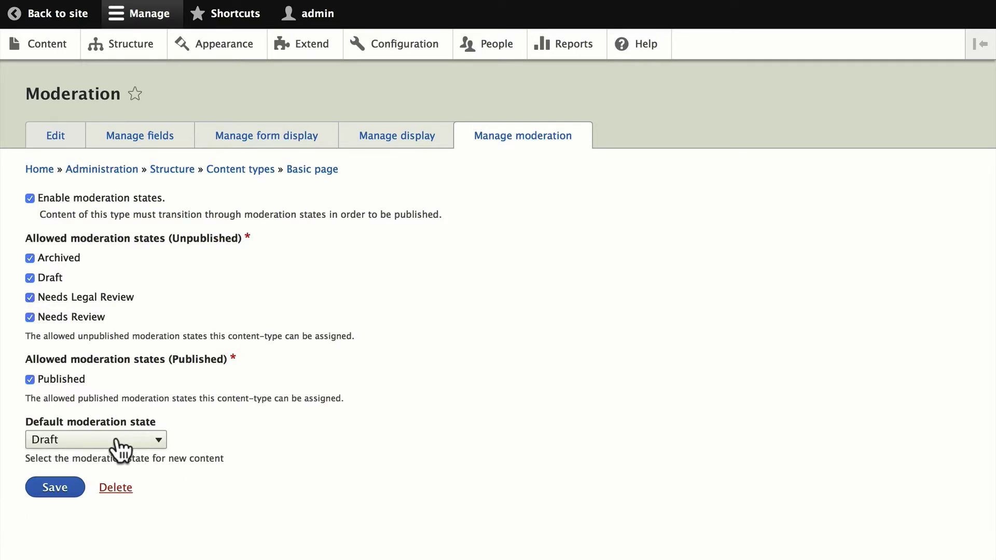
{"action": "left_click", "coordinate": [54, 490]}
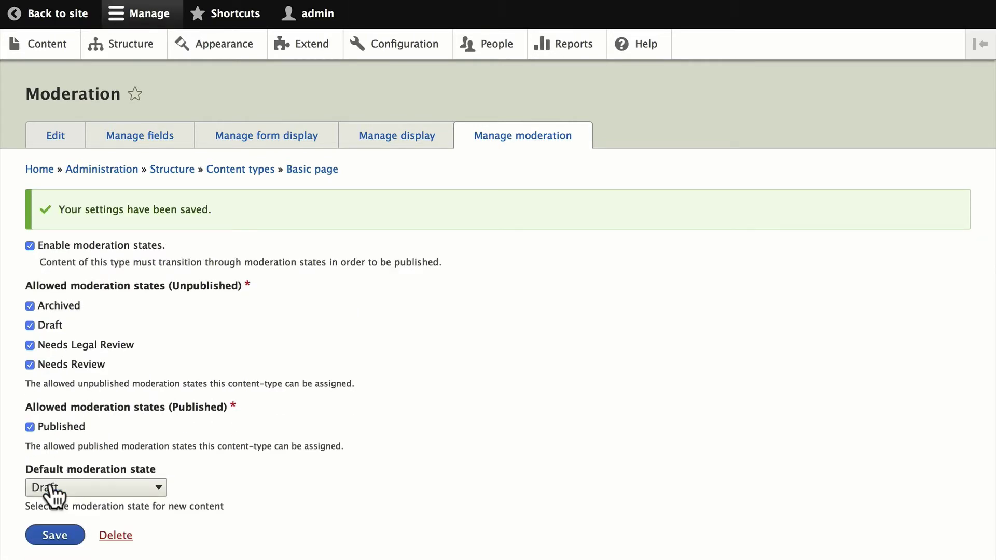
Create and save a Basic page titled My New Basic Basic Page with the body text "here is my content".
{"action": "left_click", "coordinate": [41, 44]}
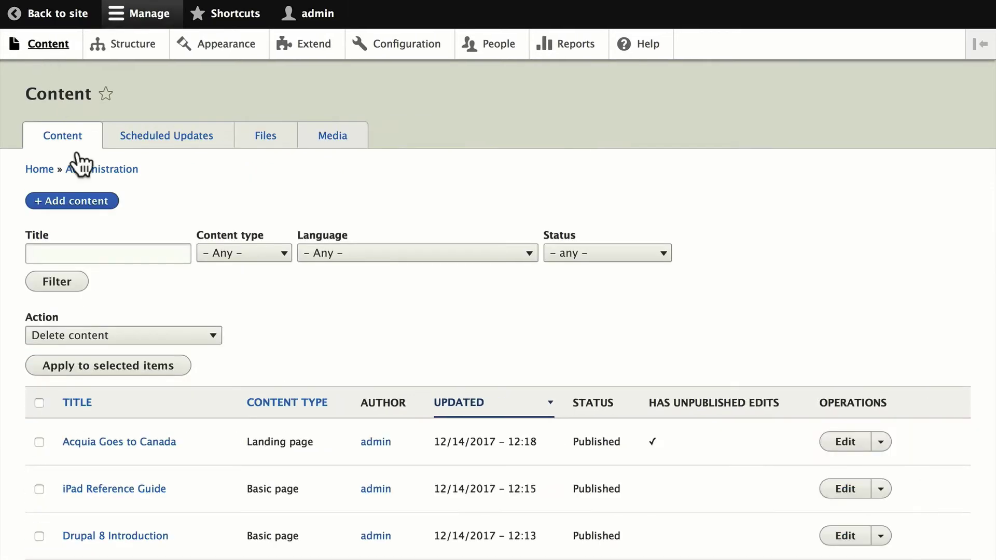
{"action": "left_click", "coordinate": [72, 201]}
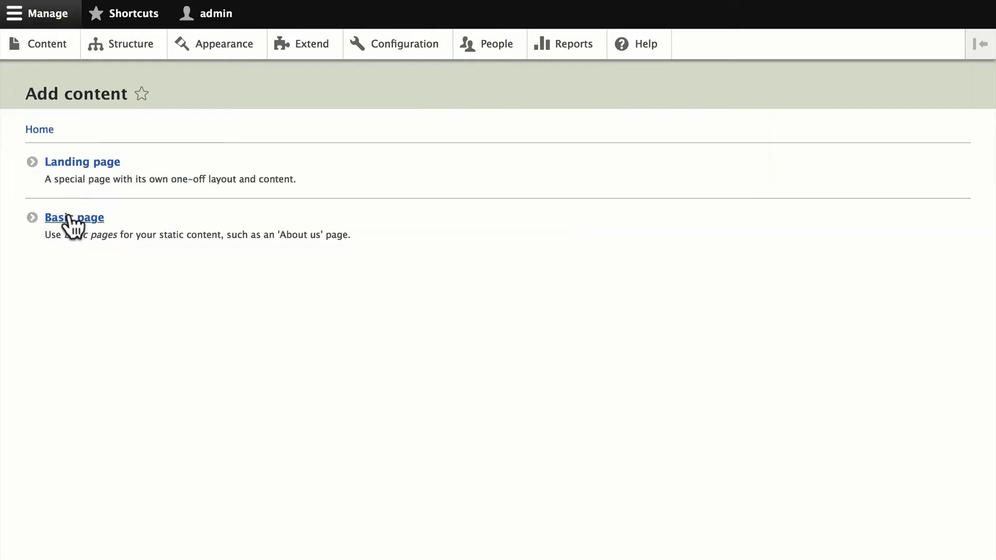
{"action": "left_click", "coordinate": [69, 214]}
{"action": "left_click", "coordinate": [63, 175]}
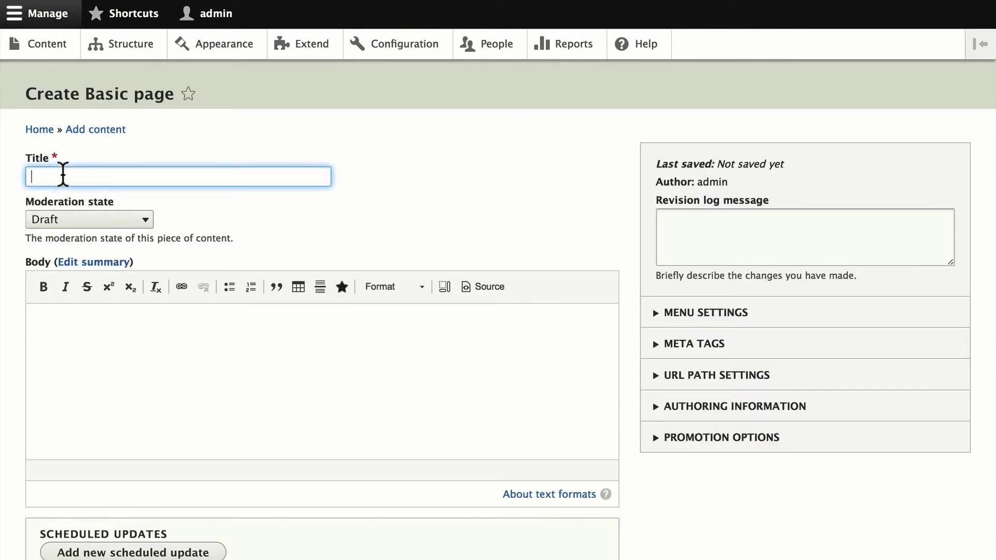
{"action": "type", "text": "My New Basic Basic "}
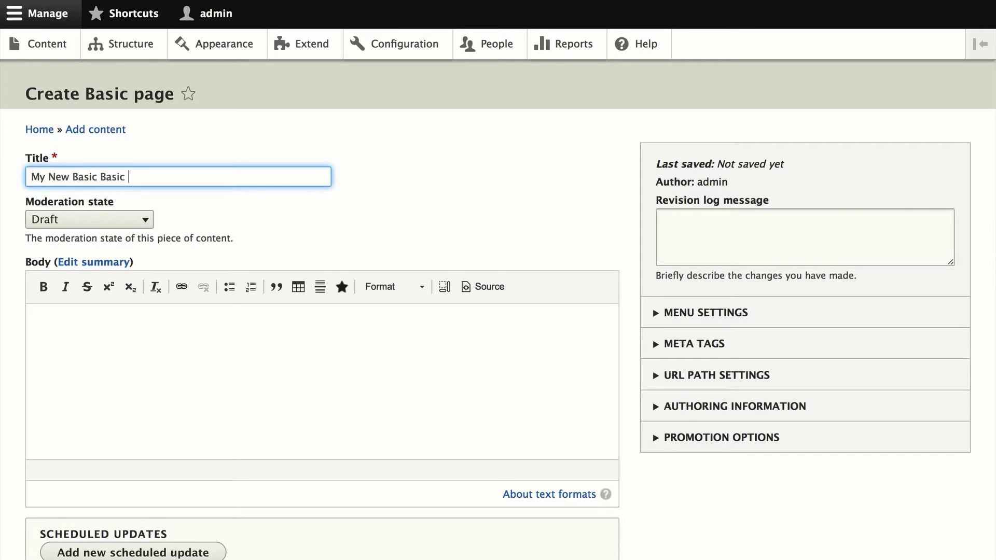
{"action": "type", "text": "Page"}
{"action": "left_click", "coordinate": [70, 323]}
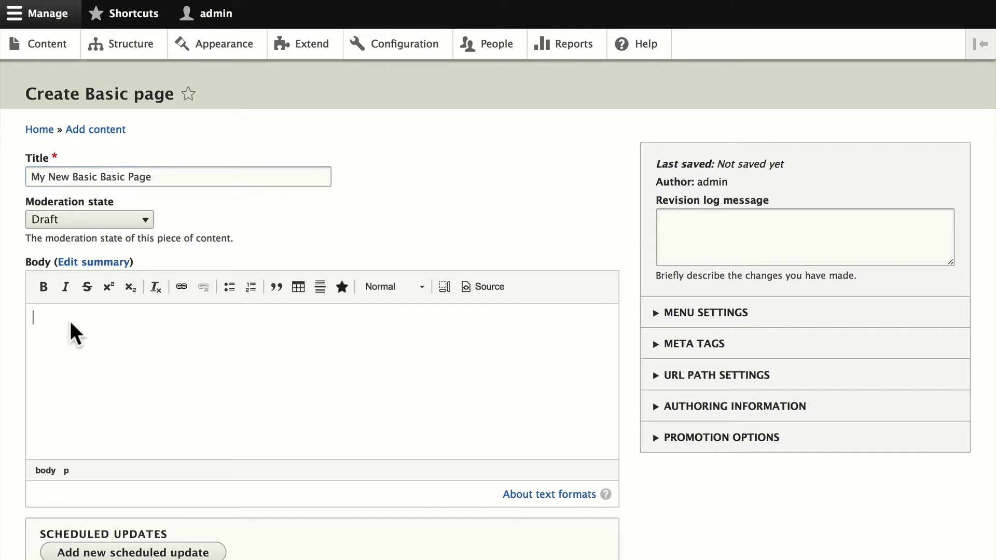
{"action": "type", "text": "here is my content"}
{"action": "scroll", "coordinate": [57, 491], "scroll_direction": "down", "scroll_amount": 12}
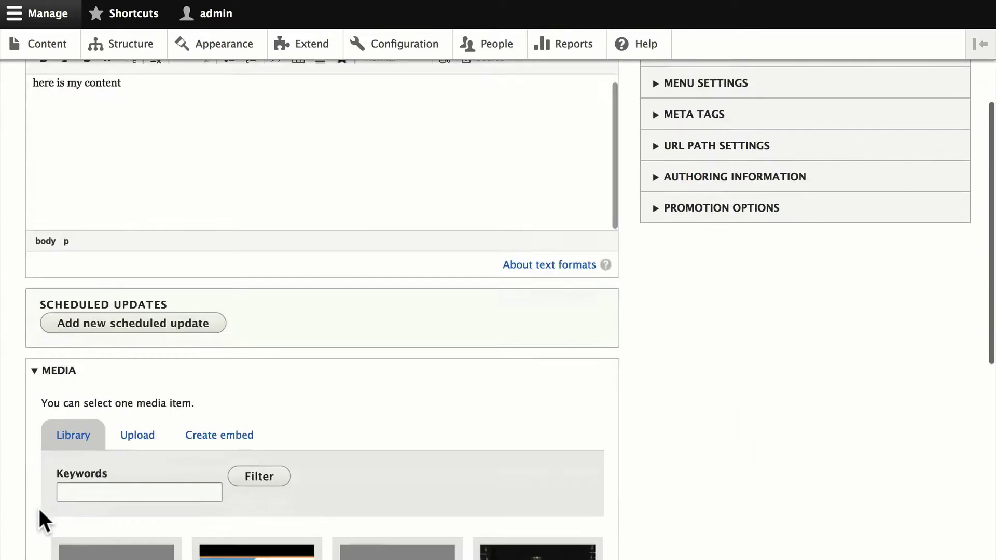
{"action": "left_click", "coordinate": [57, 508]}
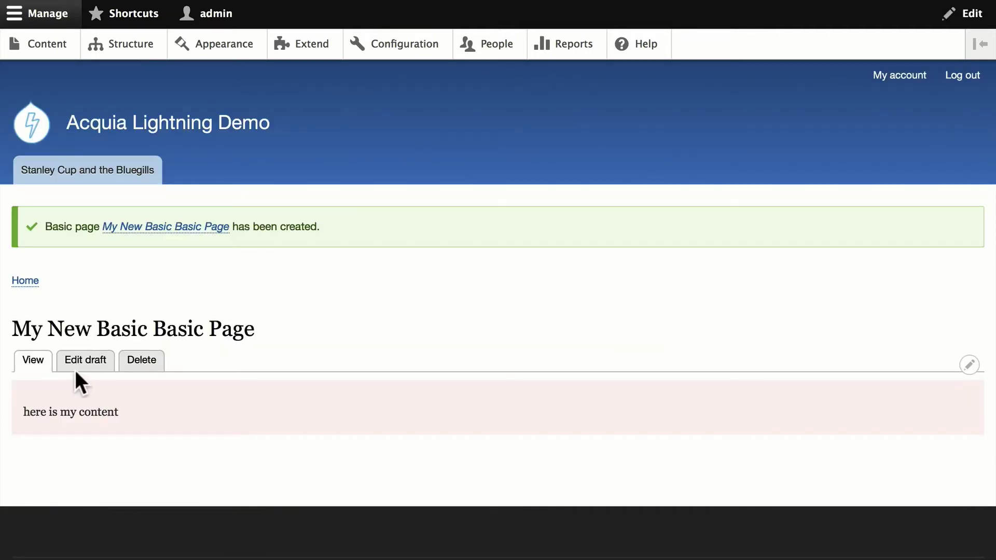
Edit the draft of My New Basic Basic Page, set its moderation state to Needs Legal Review, and save.
{"action": "left_click", "coordinate": [87, 362]}
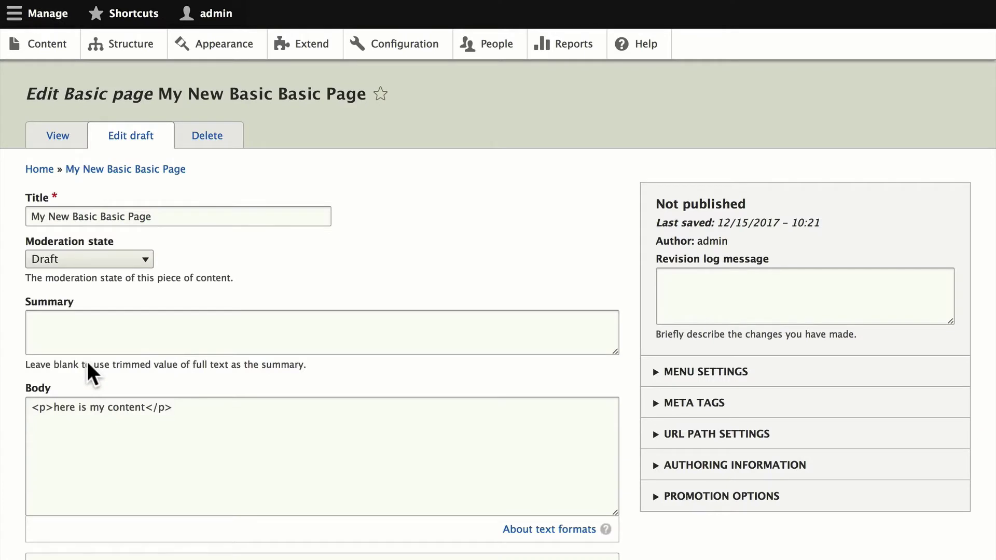
{"action": "left_click", "coordinate": [101, 261]}
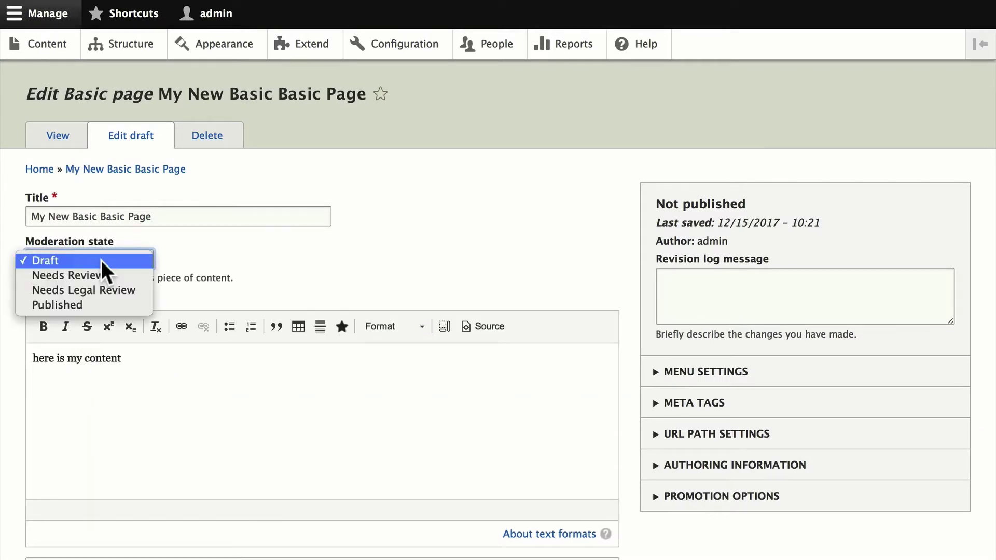
{"action": "left_click", "coordinate": [98, 291]}
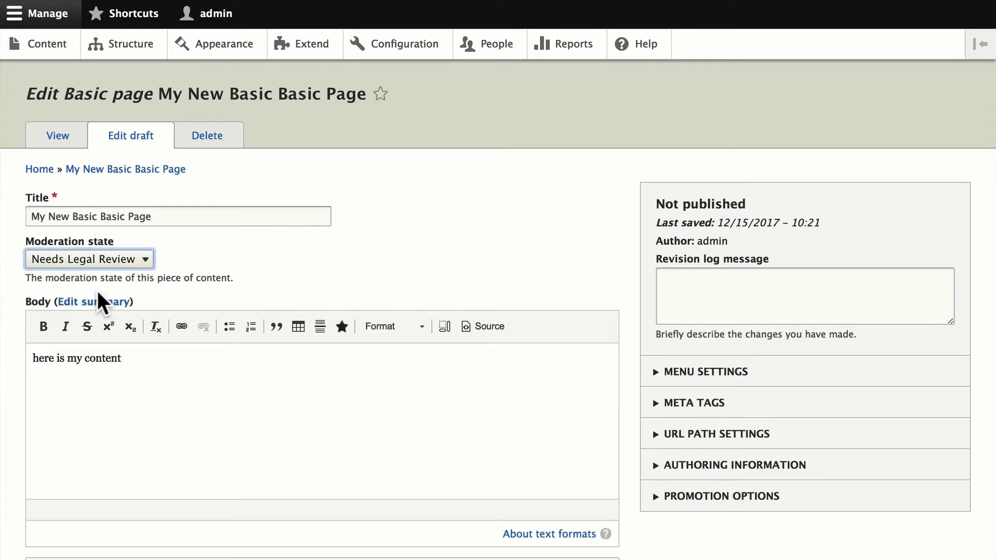
{"action": "scroll", "coordinate": [17, 342], "scroll_direction": "down", "scroll_amount": 20}
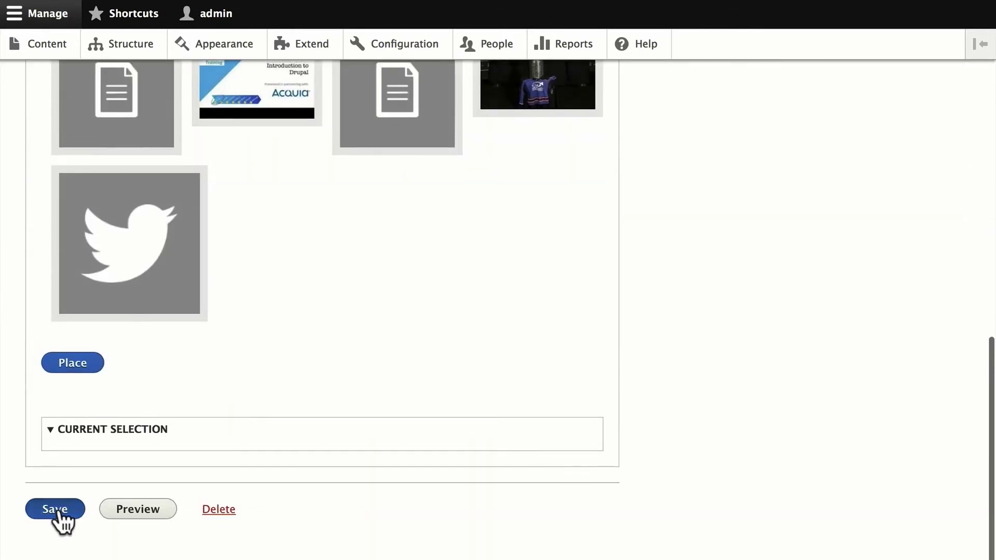
{"action": "left_click", "coordinate": [56, 510]}
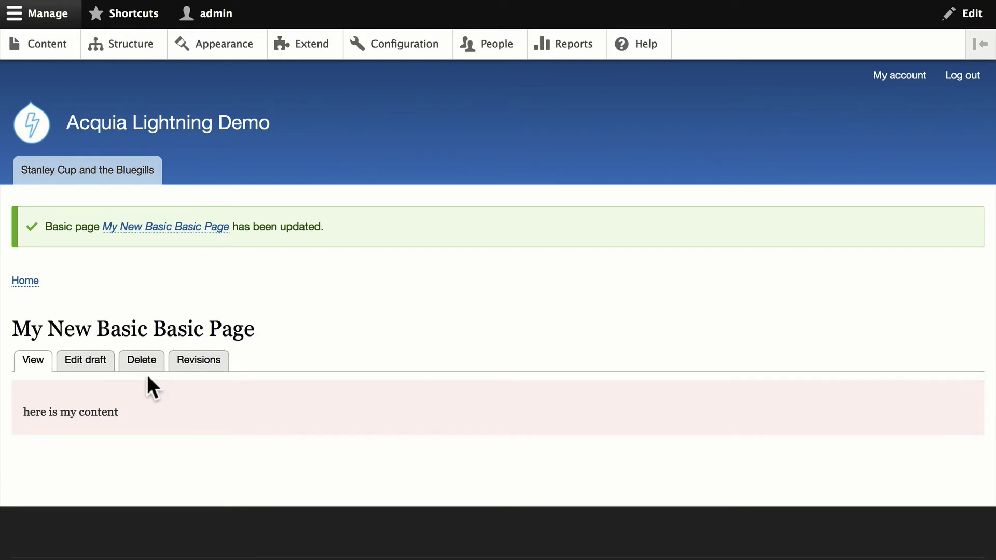
Edit the My New Basic Basic Page draft again and save it with the moderation state Published.
{"action": "left_click", "coordinate": [88, 362]}
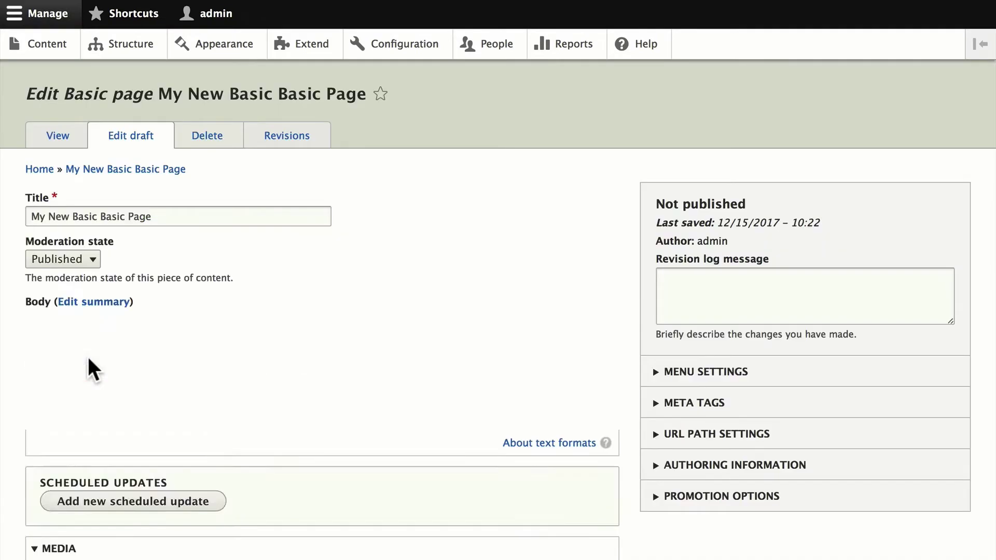
{"action": "left_click", "coordinate": [94, 258]}
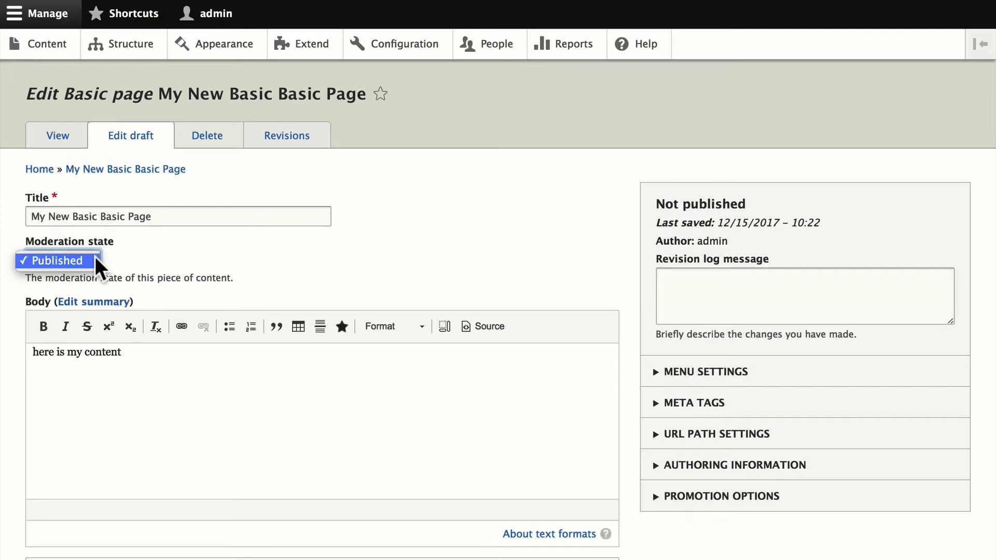
{"action": "left_click", "coordinate": [95, 257]}
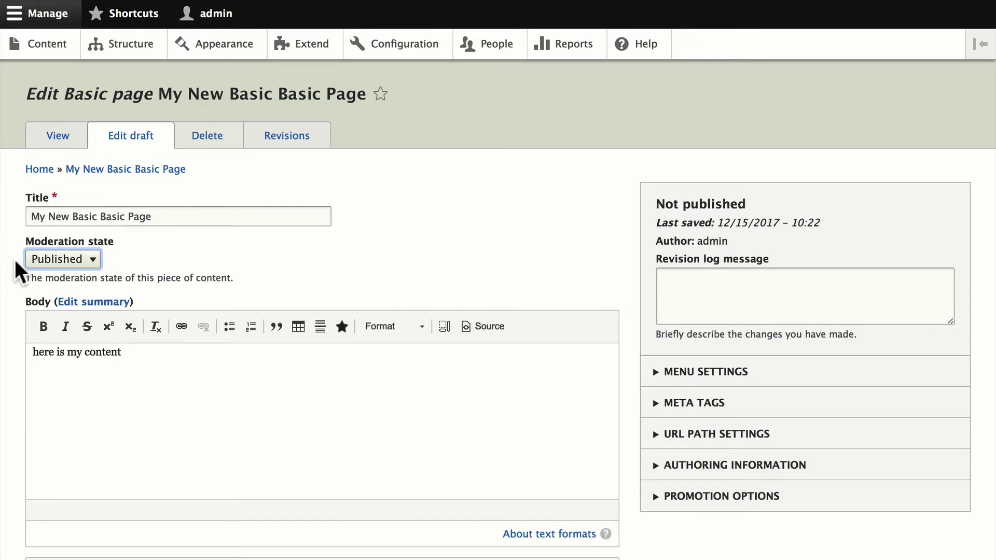
{"action": "scroll", "coordinate": [15, 259], "scroll_direction": "down", "scroll_amount": 1}
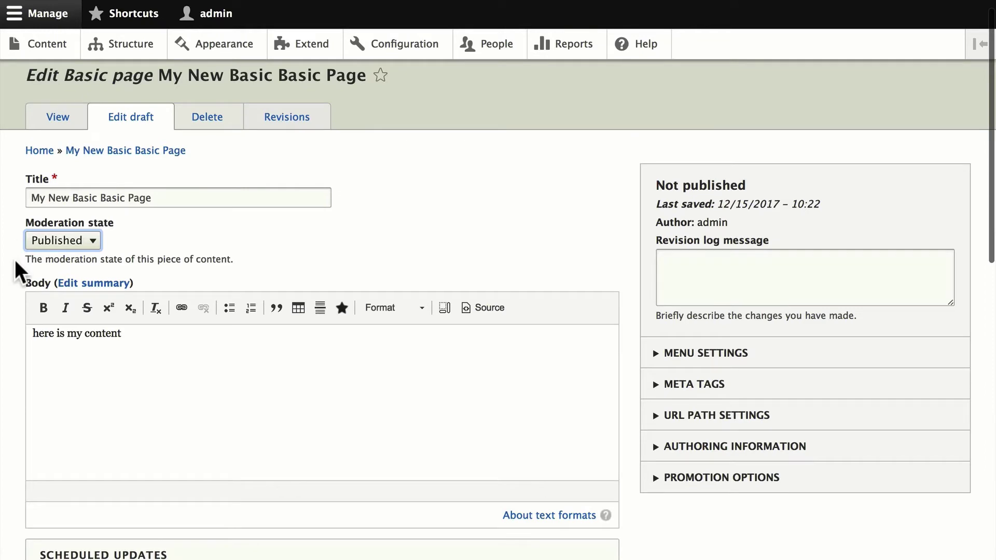
{"action": "scroll", "coordinate": [15, 260], "scroll_direction": "down", "scroll_amount": 10}
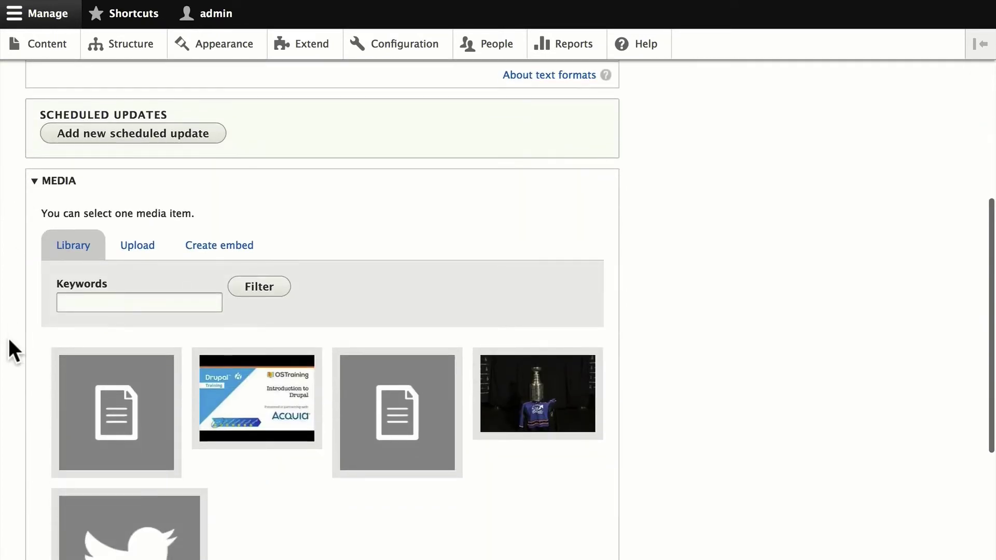
{"action": "scroll", "coordinate": [9, 338], "scroll_direction": "down", "scroll_amount": 6}
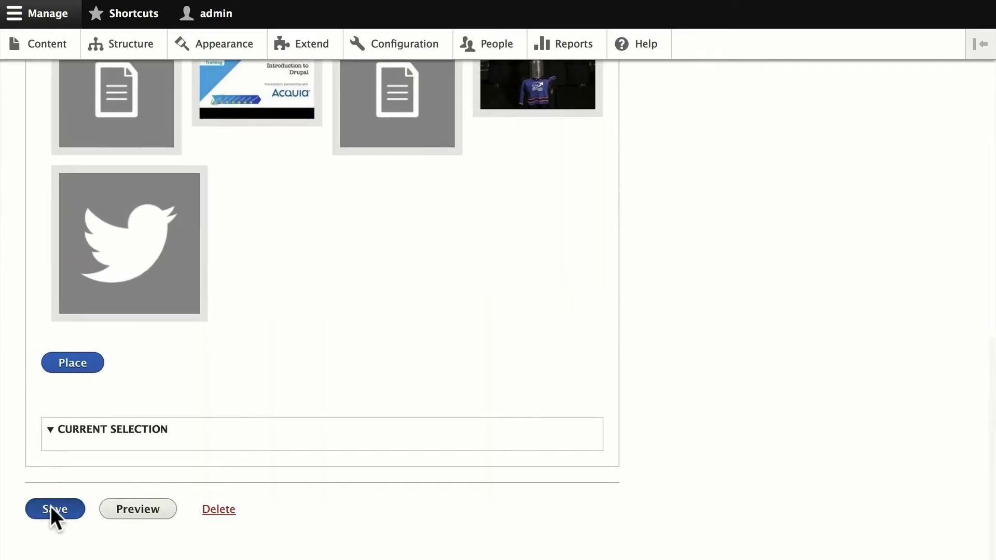
{"action": "left_click", "coordinate": [51, 510]}
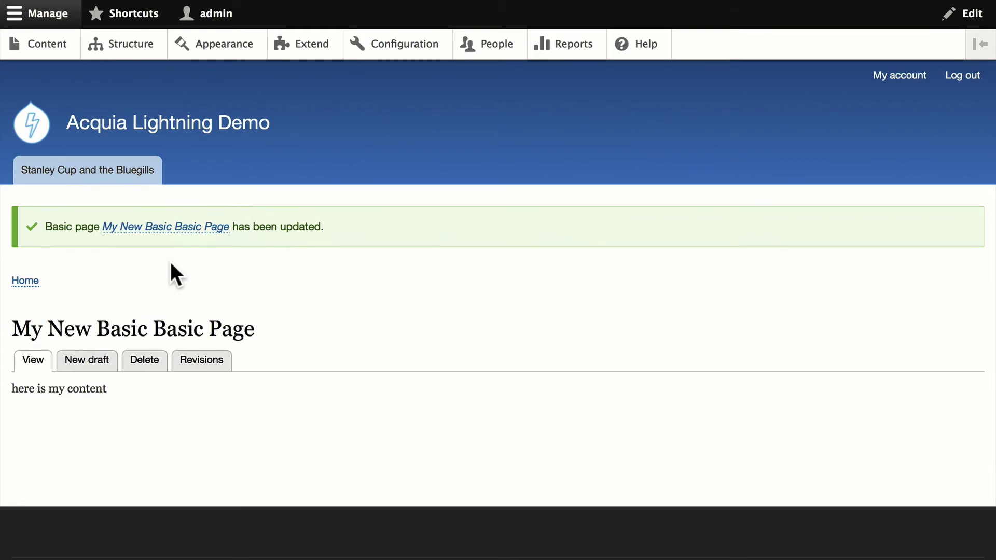
Review the revisions of My New Basic Basic Page, including the available operations and the content of the previous revision.
{"action": "left_click", "coordinate": [208, 358]}
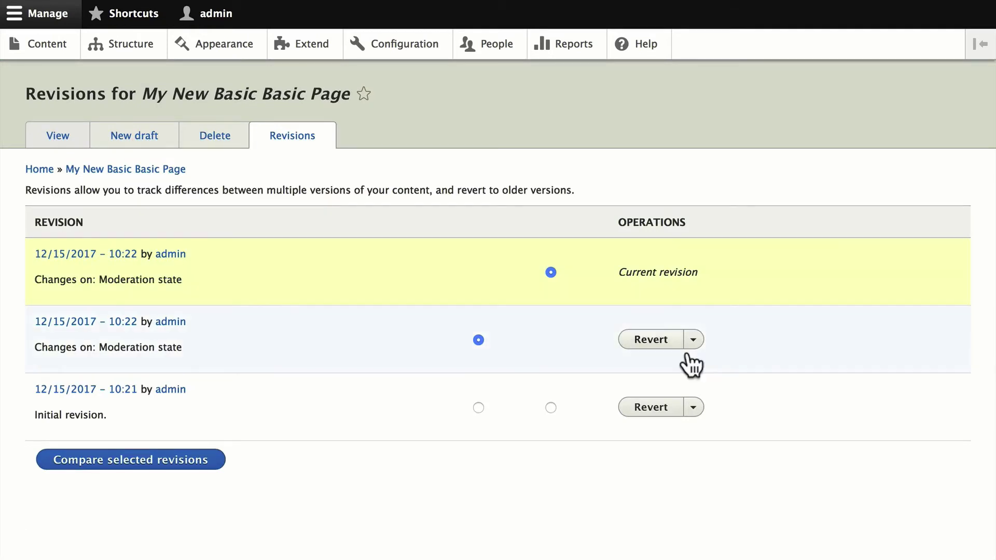
{"action": "left_click", "coordinate": [694, 341]}
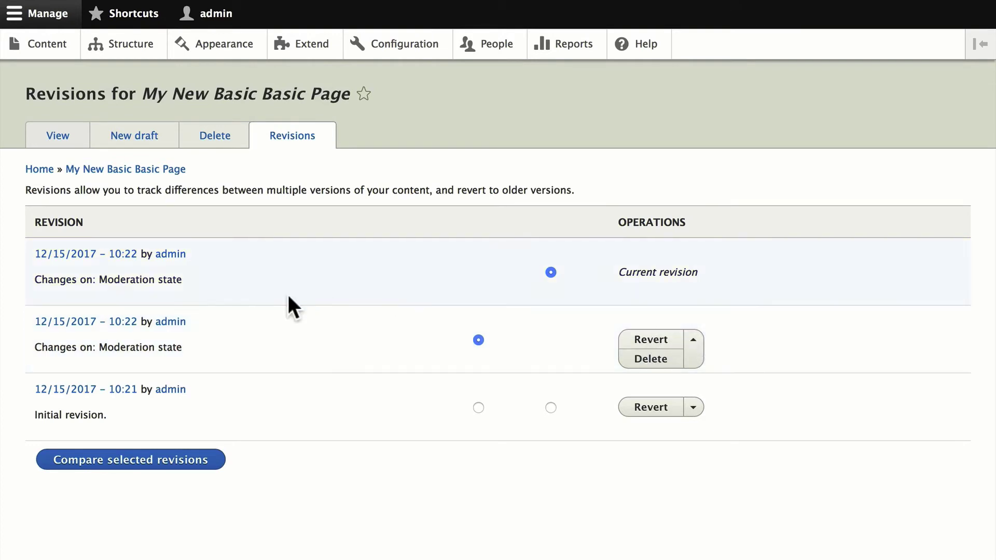
{"action": "left_click", "coordinate": [63, 323]}
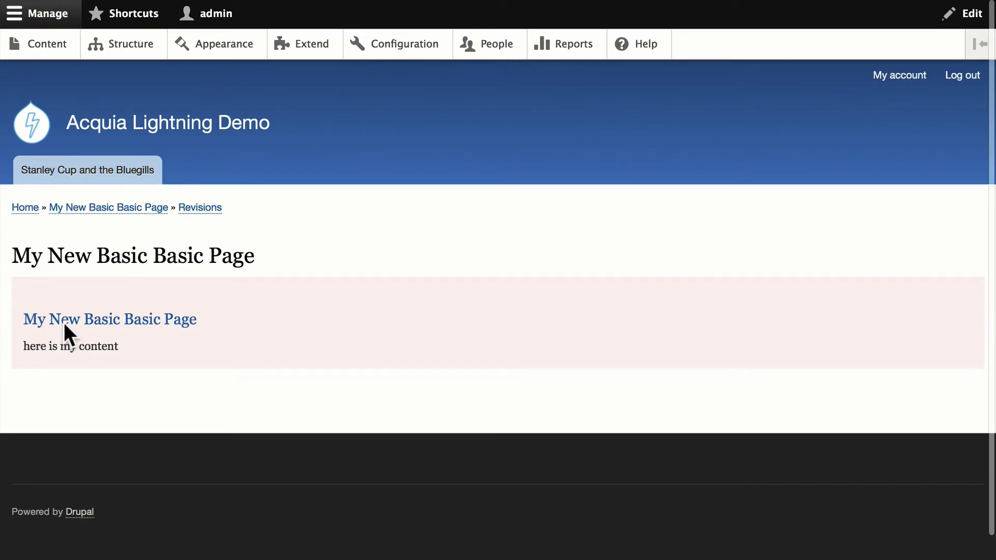
{"action": "left_click", "coordinate": [200, 208]}
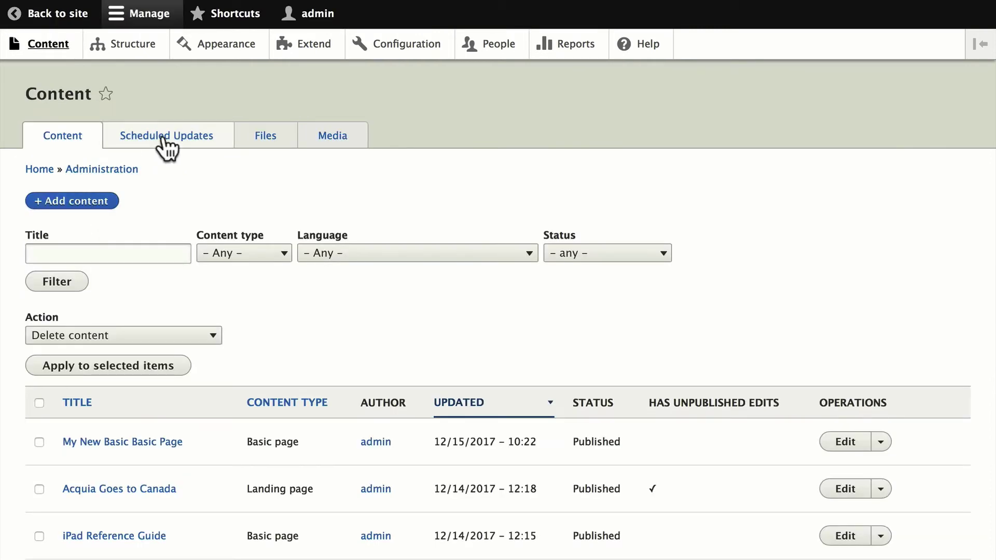
Start a new scheduled update with My New Basic Basic Page and iPad Reference Guide as the entities to update.
{"action": "left_click", "coordinate": [164, 136]}
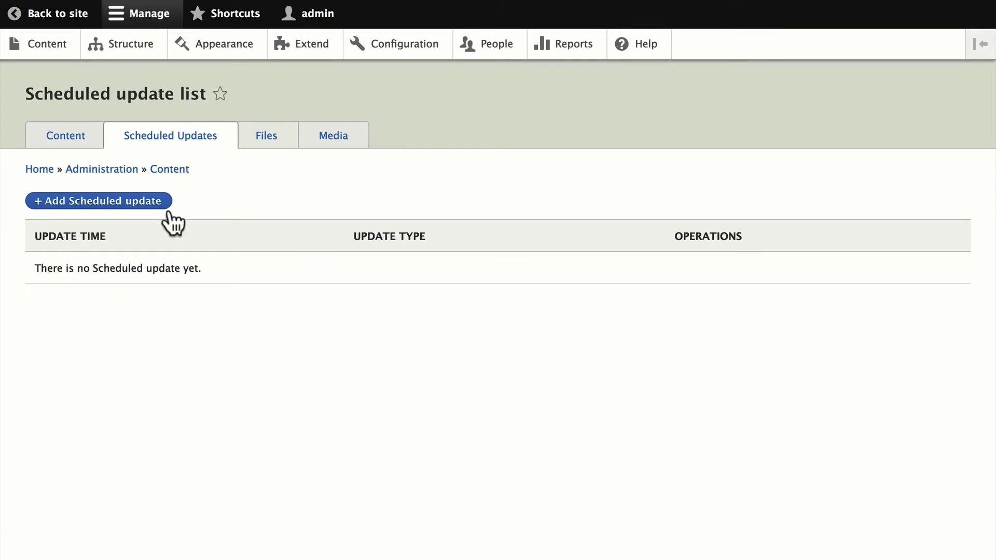
{"action": "left_click", "coordinate": [94, 203]}
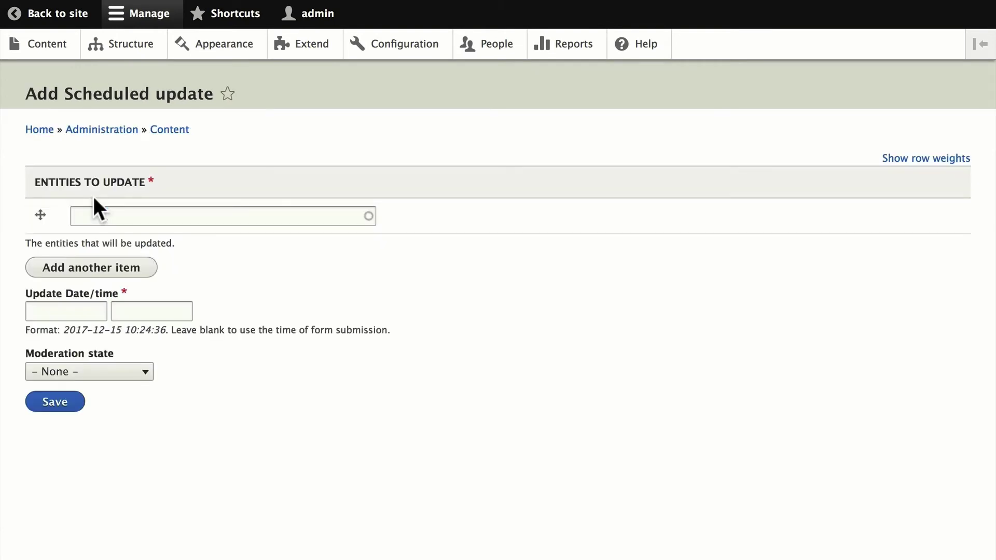
{"action": "left_click", "coordinate": [94, 212]}
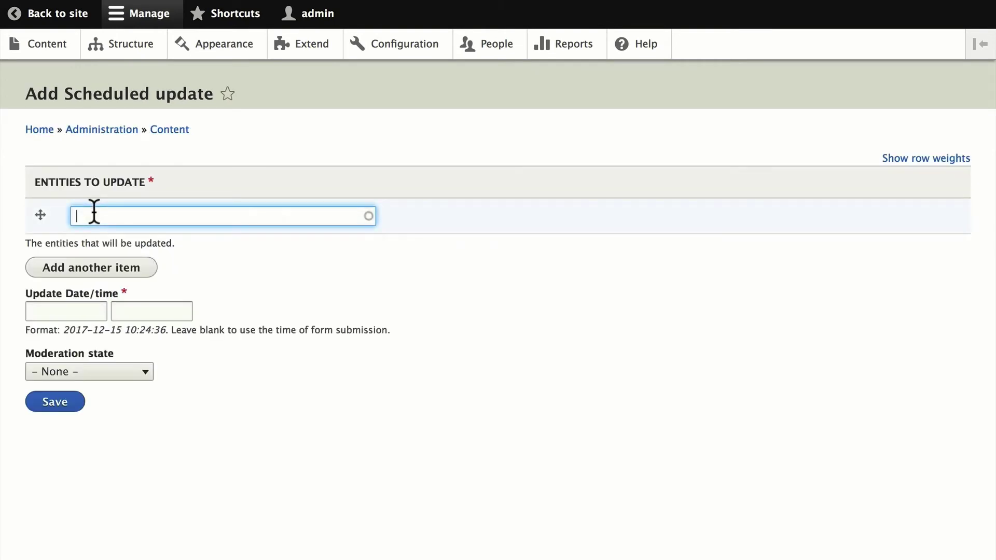
{"action": "type", "text": "b"}
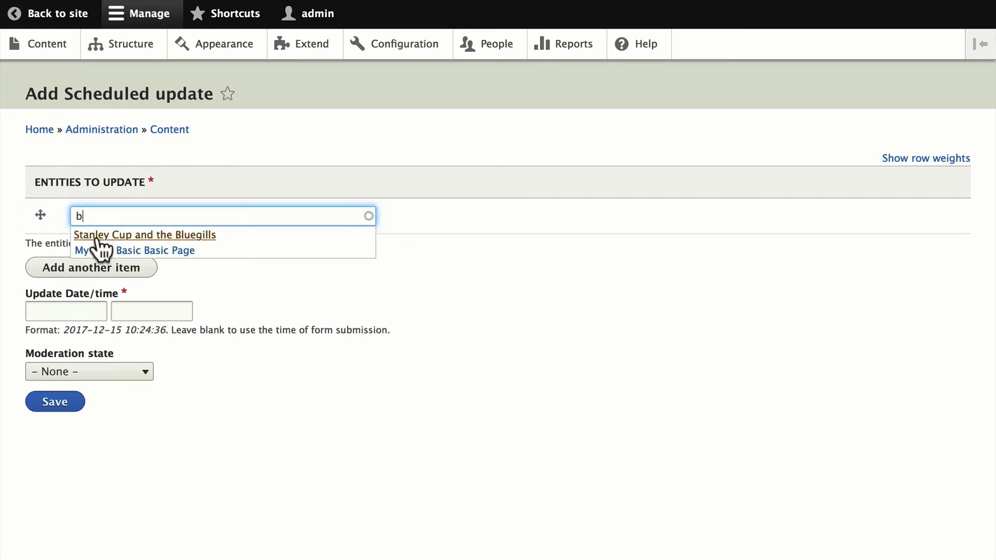
{"action": "left_click", "coordinate": [99, 250]}
{"action": "left_click", "coordinate": [90, 269]}
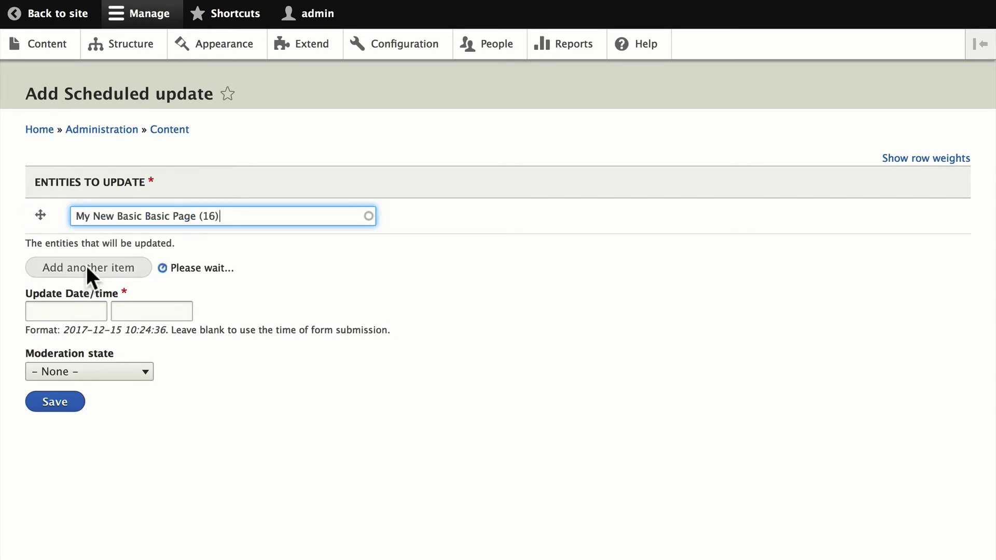
{"action": "left_click", "coordinate": [87, 253]}
{"action": "type", "text": "ip"}
{"action": "left_click", "coordinate": [98, 270]}
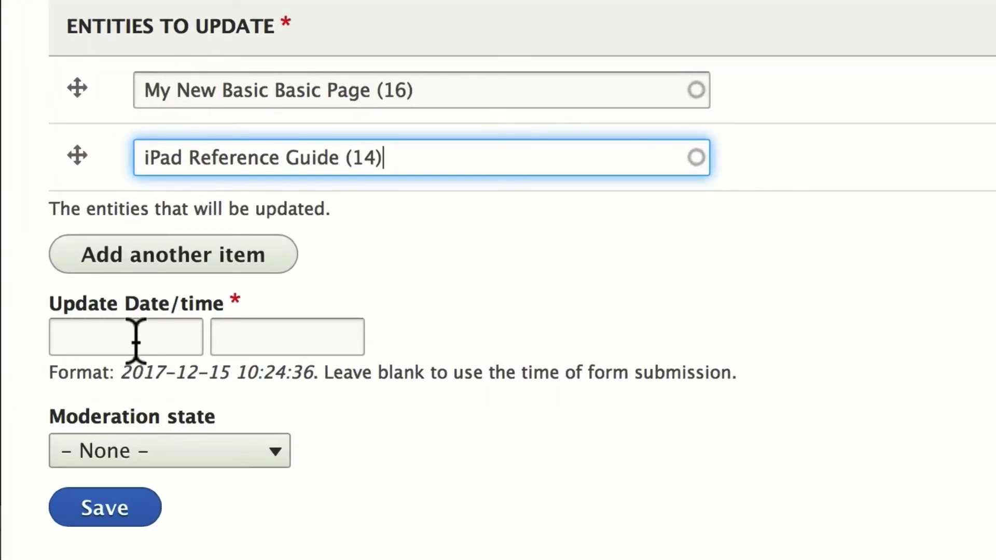
Schedule the update for 2017-12-15 at 10:30:00 with the moderation state Draft, and save it.
{"action": "left_click", "coordinate": [136, 341]}
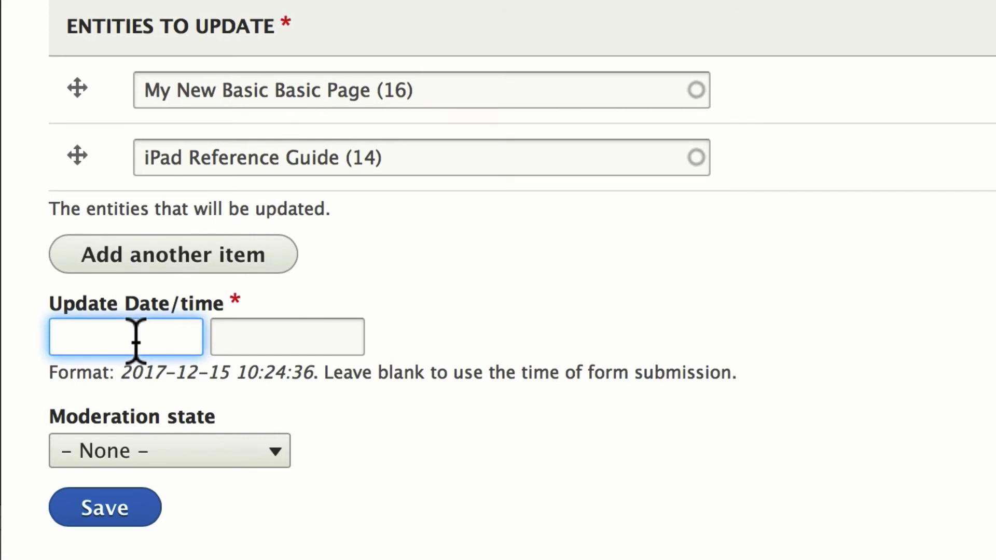
{"action": "type", "text": "2017-12-1"}
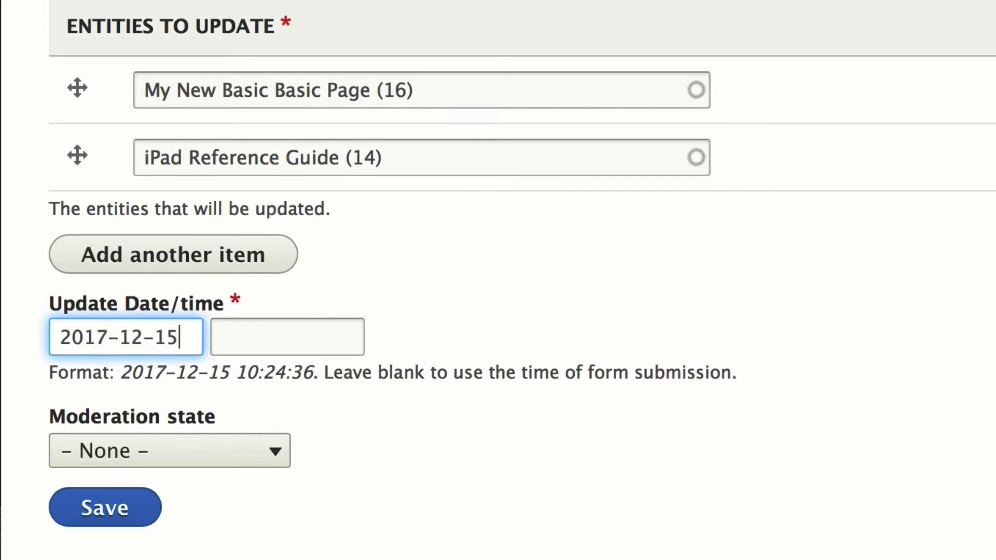
{"action": "type", "text": "5"}
{"action": "key", "text": "Tab"}
{"action": "type", "text": "10:30:00"}
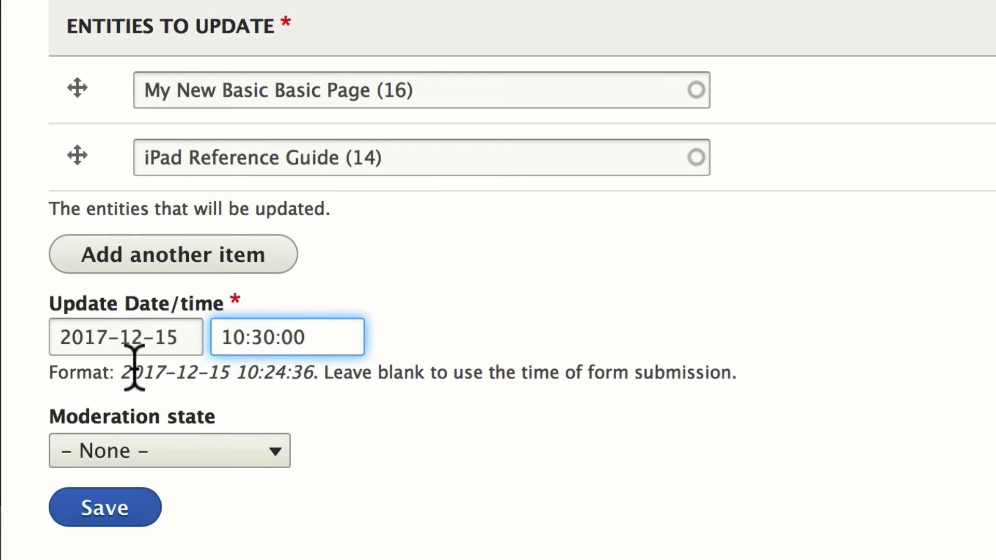
{"action": "left_click", "coordinate": [151, 459]}
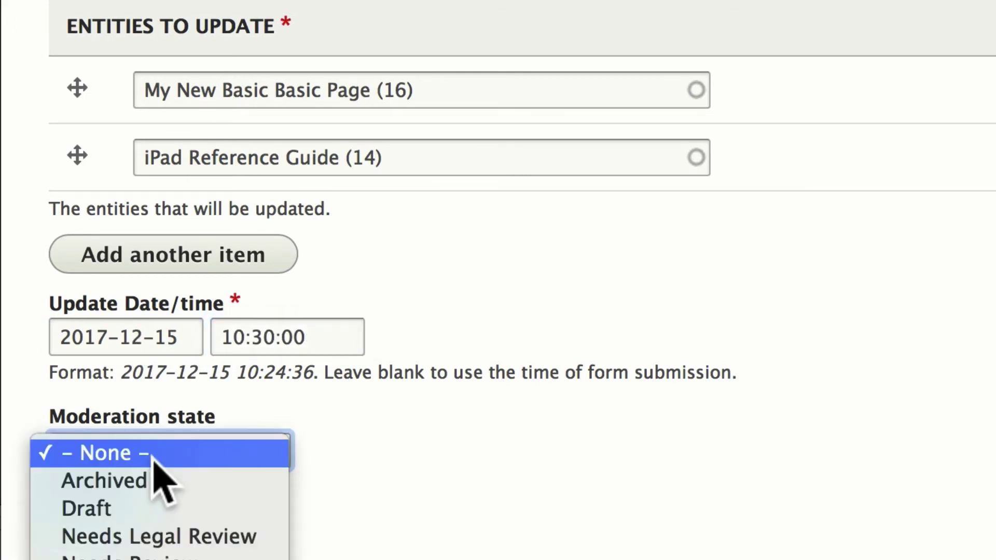
{"action": "left_click", "coordinate": [141, 506]}
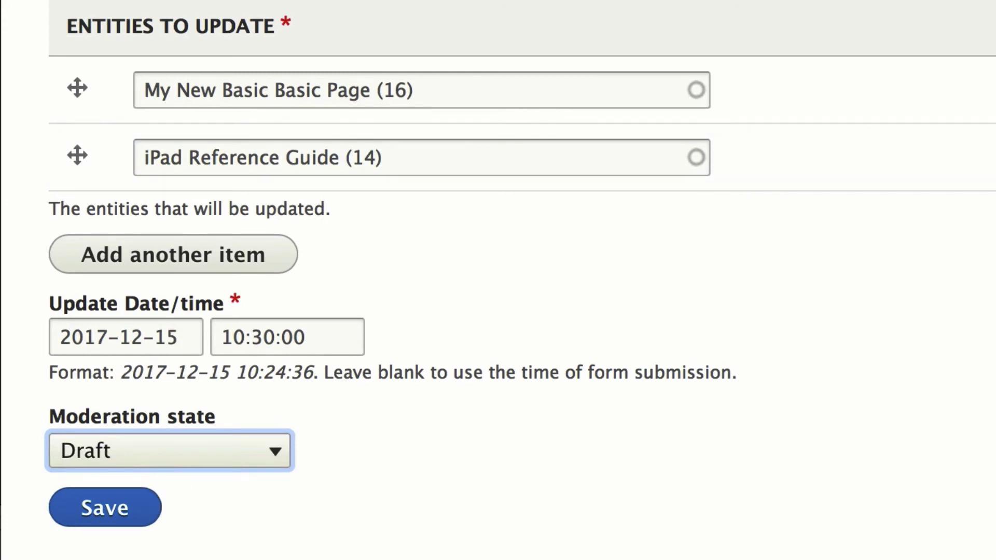
{"action": "left_click", "coordinate": [107, 511]}
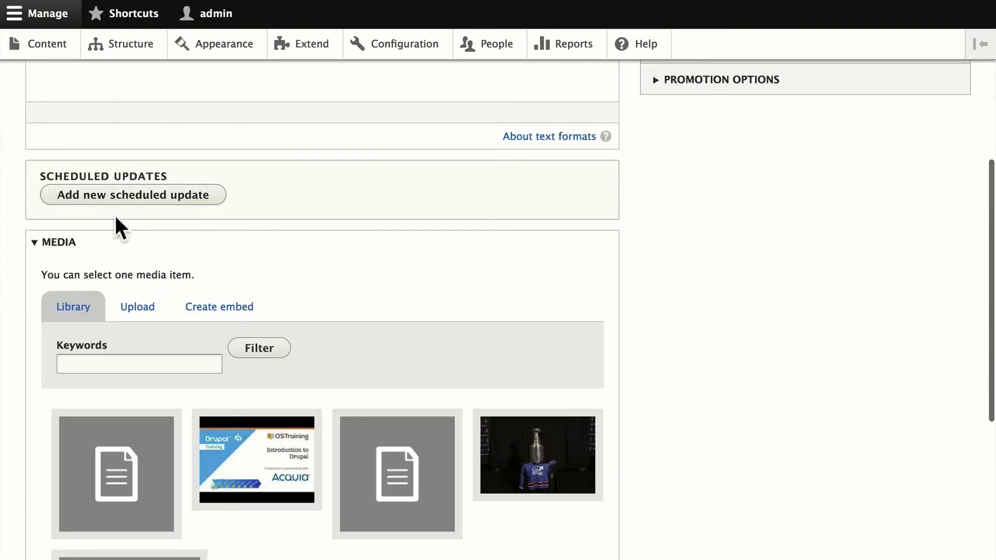
Start a new scheduled update within the content edit form and review the available moderation state options without choosing one.
{"action": "left_click", "coordinate": [133, 195]}
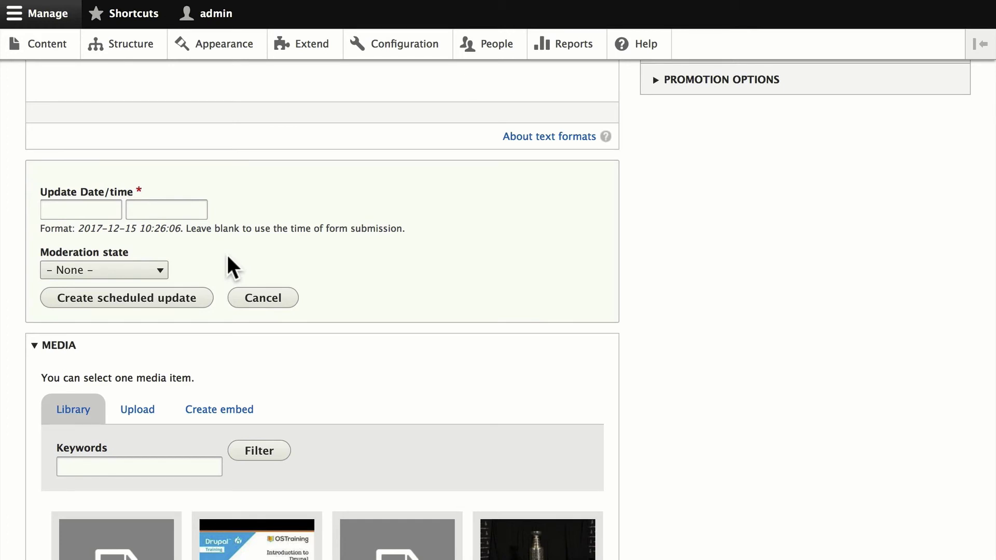
{"action": "left_click", "coordinate": [85, 270]}
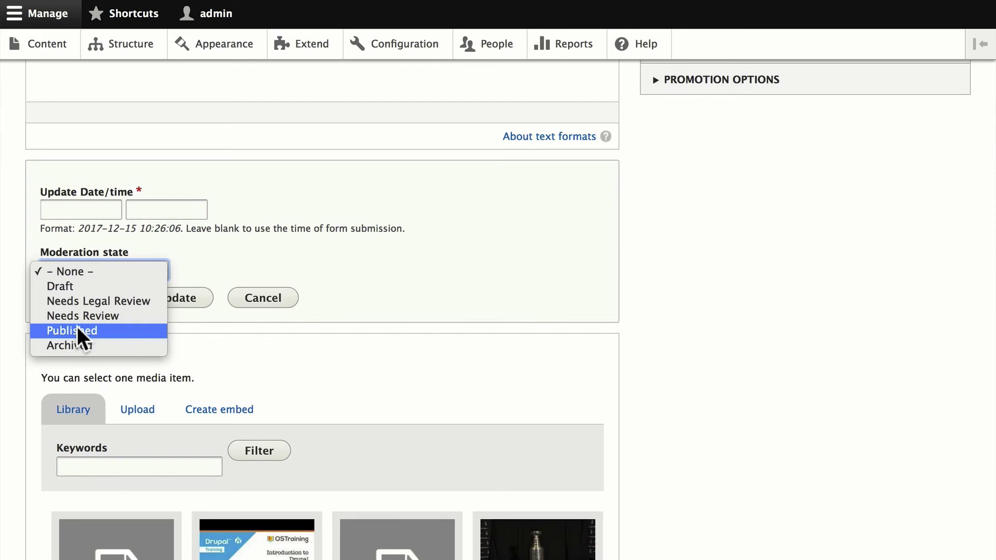
{"action": "left_click", "coordinate": [137, 274]}
{"action": "left_click", "coordinate": [125, 267]}
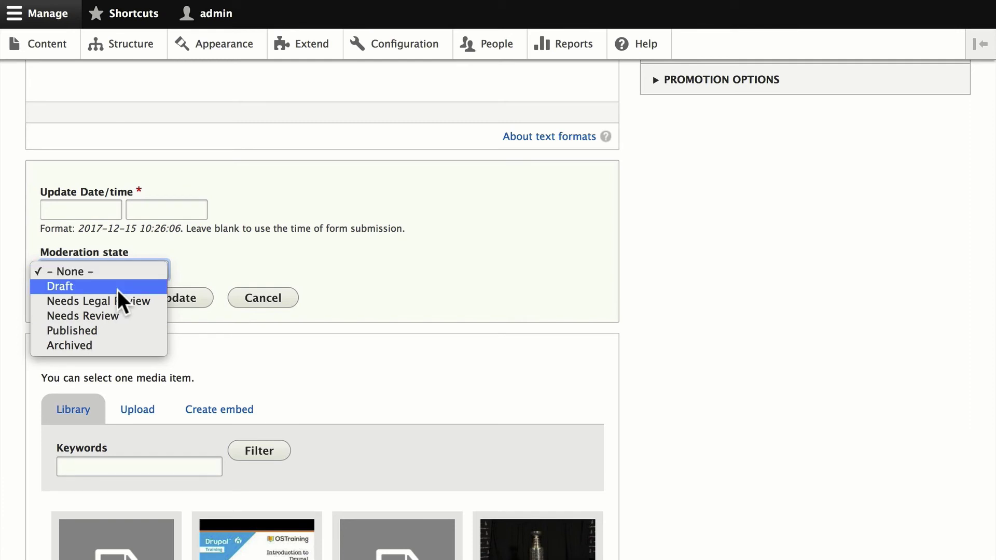
{"action": "left_click", "coordinate": [239, 255]}
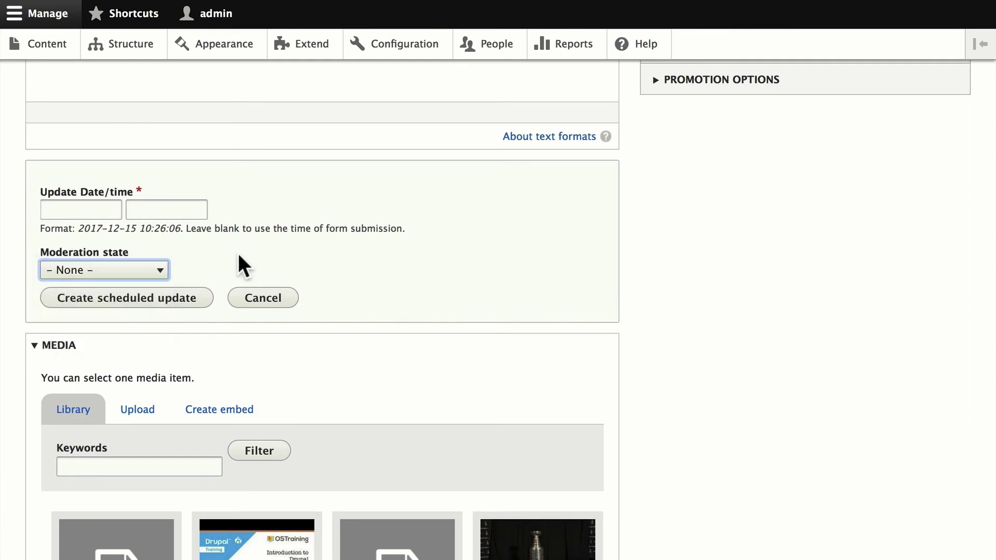
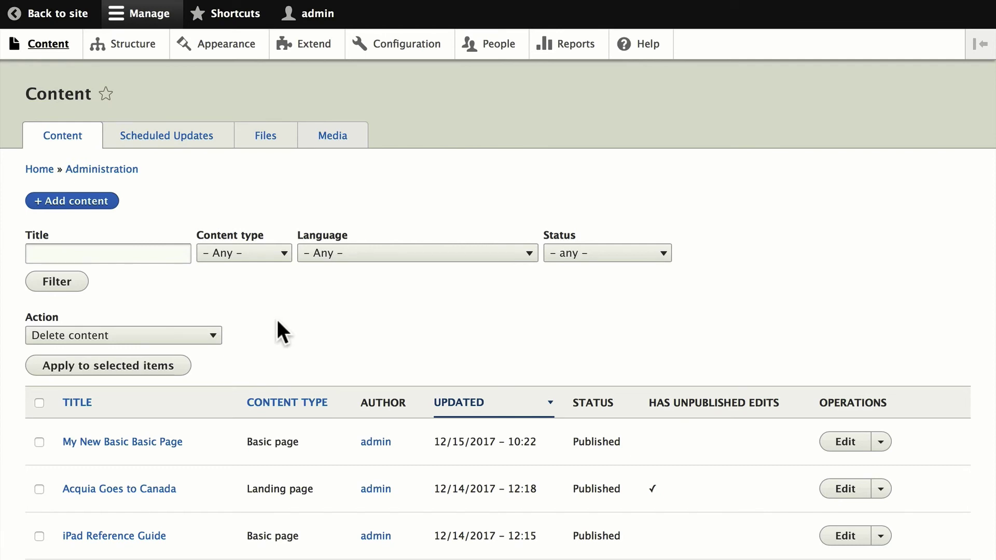
Look through the content list and open the Acquia Goes to Canada landing page.
{"action": "scroll", "coordinate": [277, 322], "scroll_direction": "down", "scroll_amount": 3}
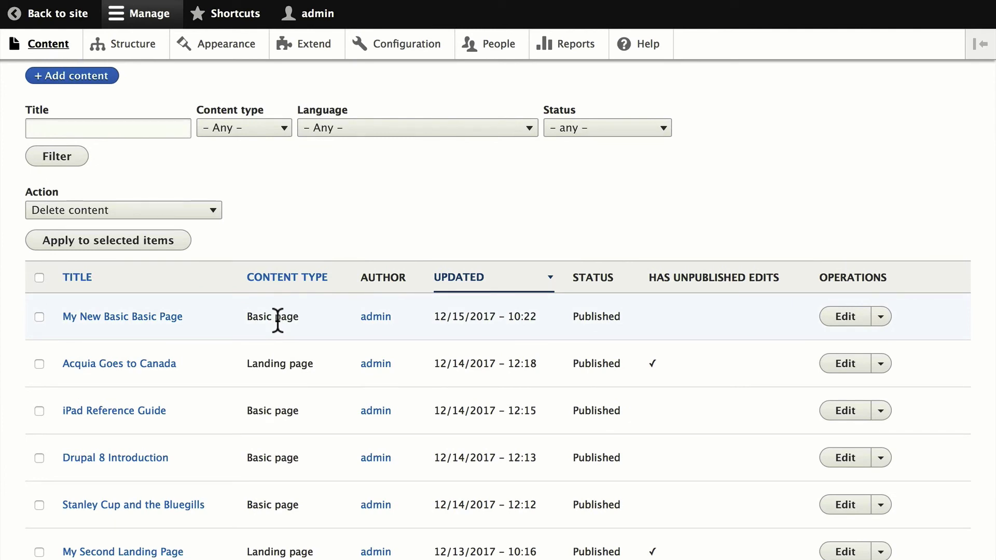
{"action": "scroll", "coordinate": [189, 441], "scroll_direction": "up", "scroll_amount": 3}
{"action": "scroll", "coordinate": [189, 441], "scroll_direction": "down", "scroll_amount": 2}
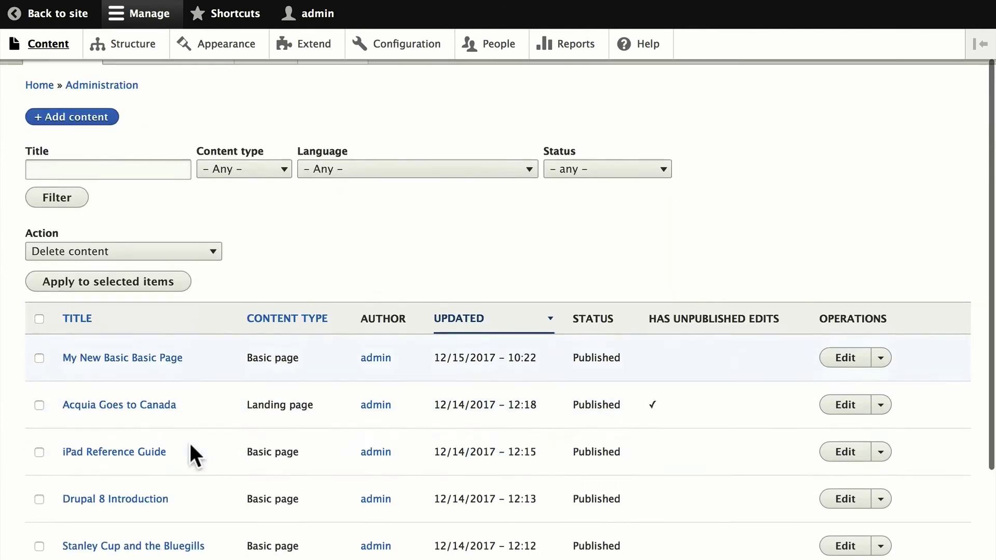
{"action": "left_click", "coordinate": [149, 408]}
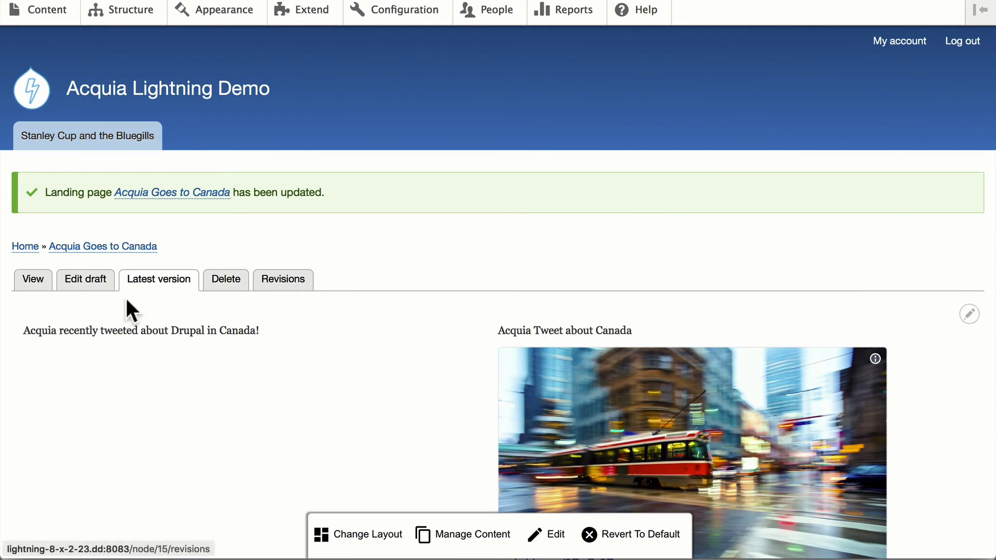
Change the layout of the latest version of Acquia Goes to Canada to Three column 25/50/25.
{"action": "scroll", "coordinate": [132, 298], "scroll_direction": "down", "scroll_amount": 3}
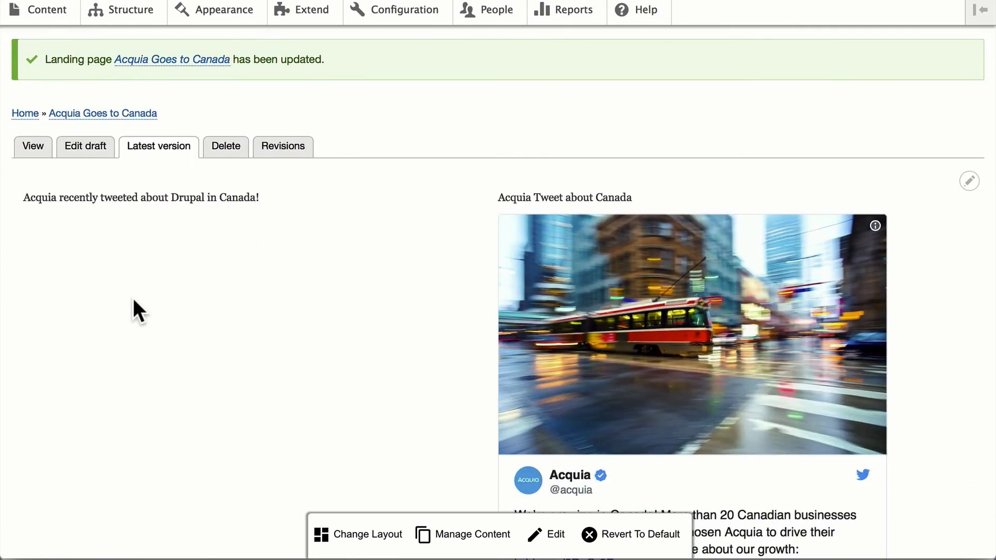
{"action": "scroll", "coordinate": [132, 297], "scroll_direction": "down", "scroll_amount": 2}
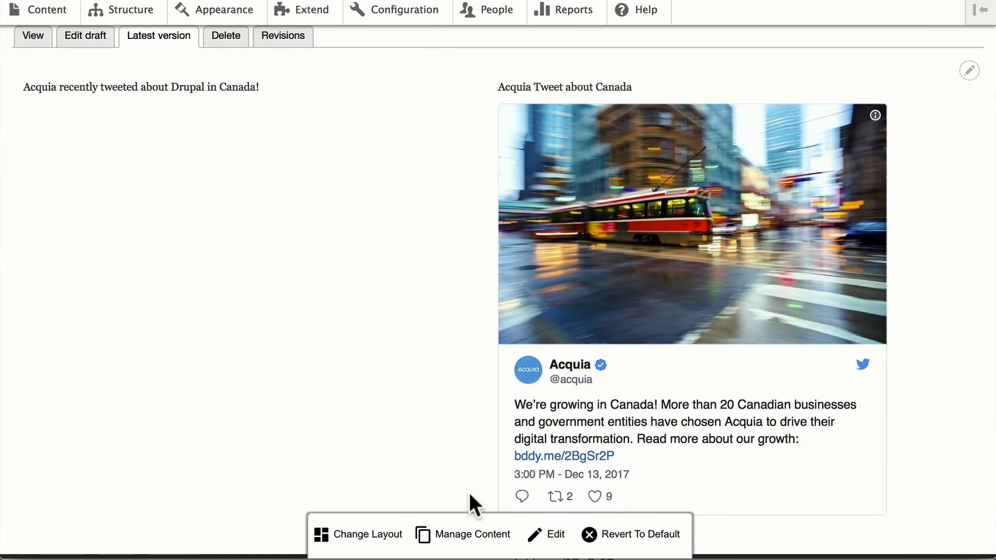
{"action": "left_click", "coordinate": [370, 535]}
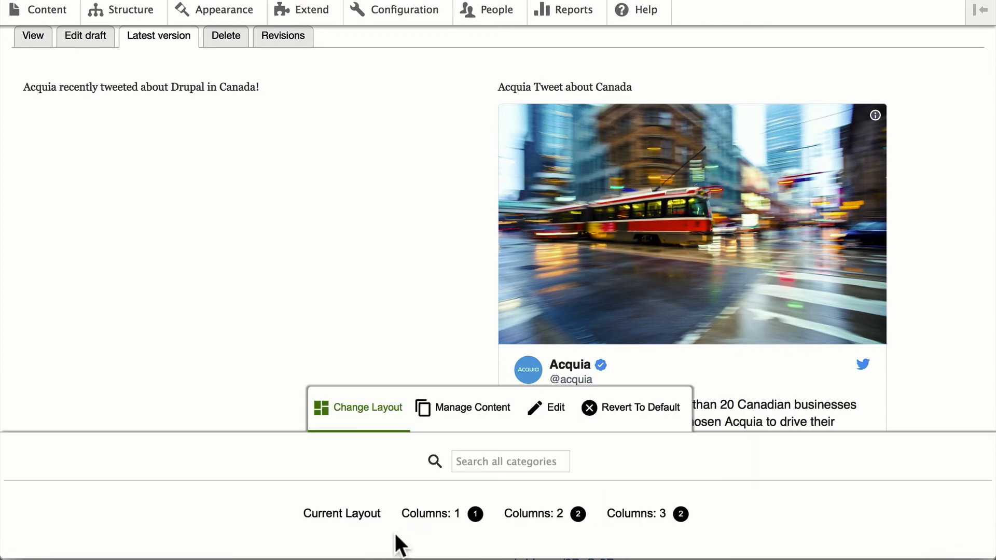
{"action": "left_click", "coordinate": [646, 525]}
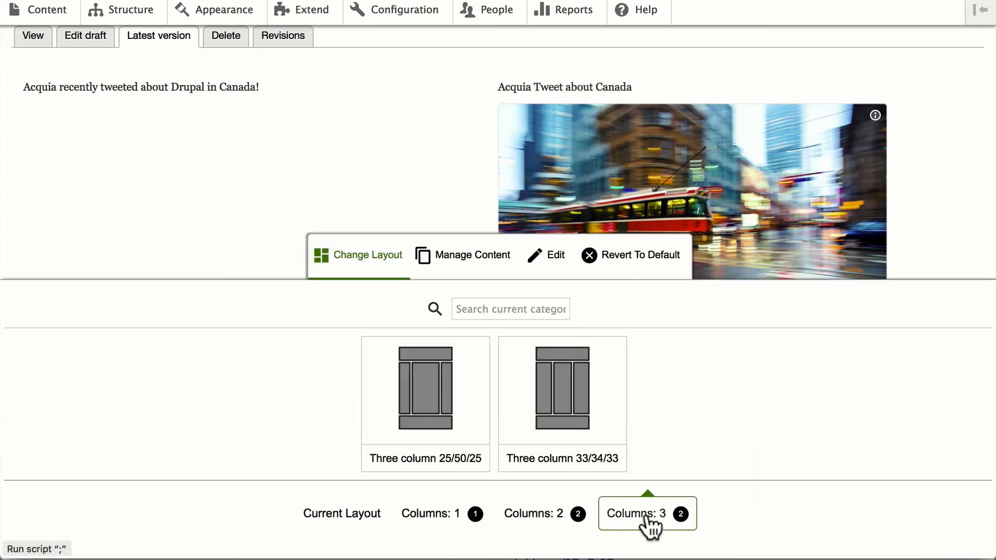
{"action": "left_click", "coordinate": [429, 405]}
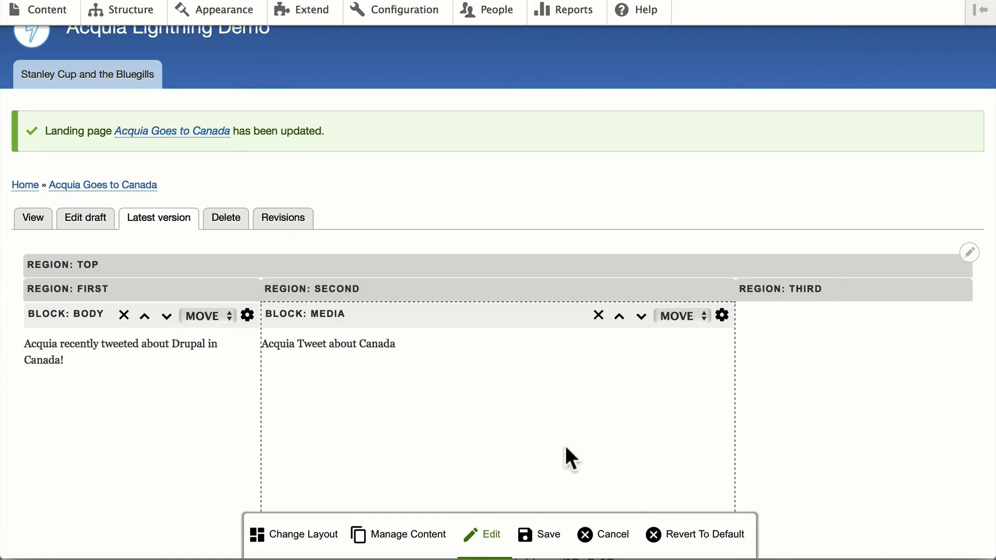
Add the custom Basic Block to the Third region with its title displayed, and save the landing page layout.
{"action": "left_click", "coordinate": [439, 535]}
{"action": "left_click", "coordinate": [262, 520]}
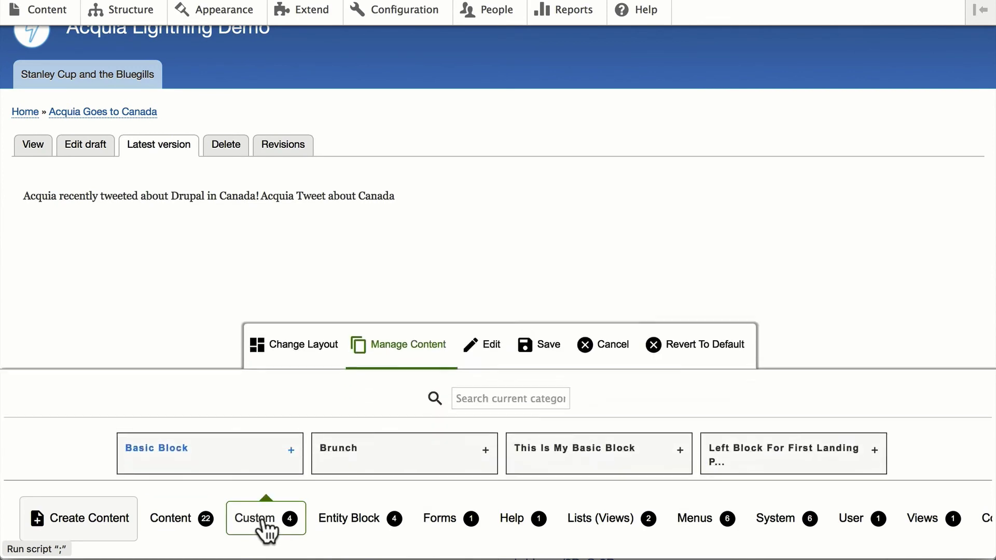
{"action": "left_click", "coordinate": [251, 451]}
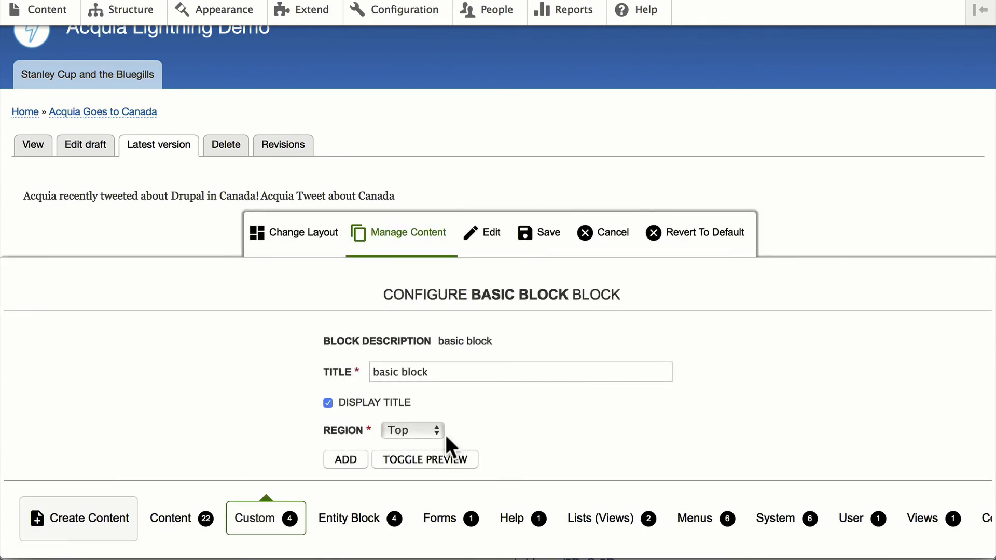
{"action": "left_click", "coordinate": [412, 423]}
{"action": "left_click", "coordinate": [401, 474]}
{"action": "left_click", "coordinate": [345, 460]}
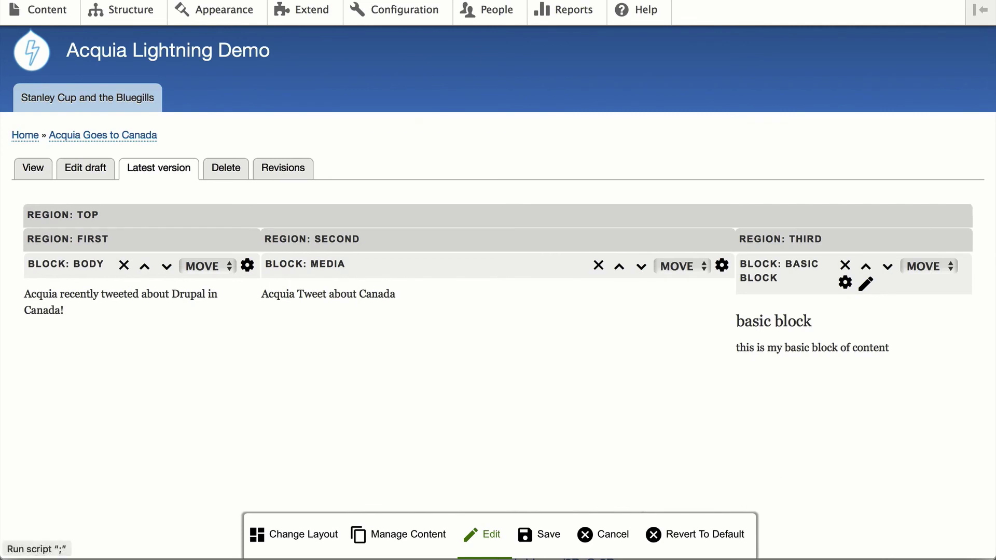
{"action": "left_click", "coordinate": [542, 537]}
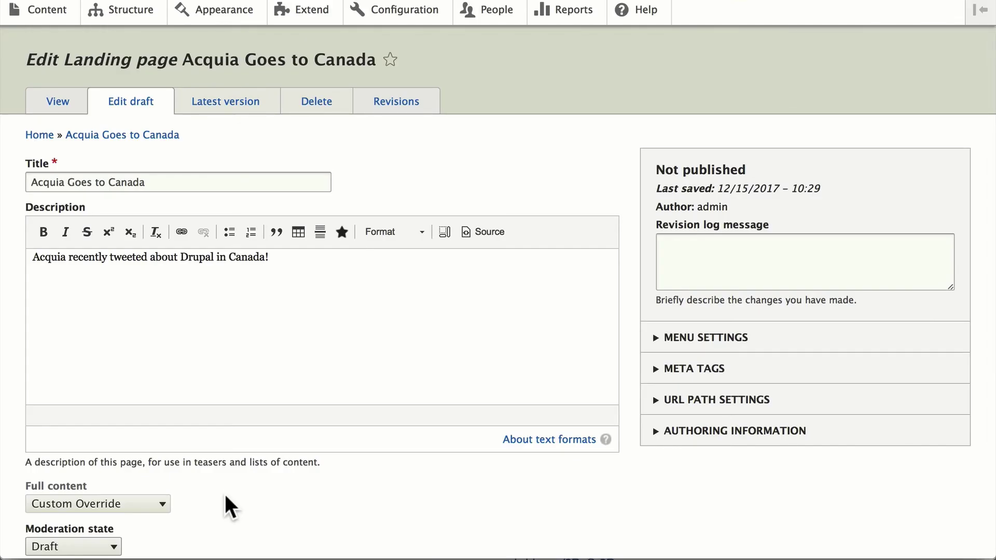
Set the moderation state of the Acquia Goes to Canada draft to Published and save it.
{"action": "scroll", "coordinate": [228, 506], "scroll_direction": "down", "scroll_amount": 3}
{"action": "left_click", "coordinate": [78, 482]}
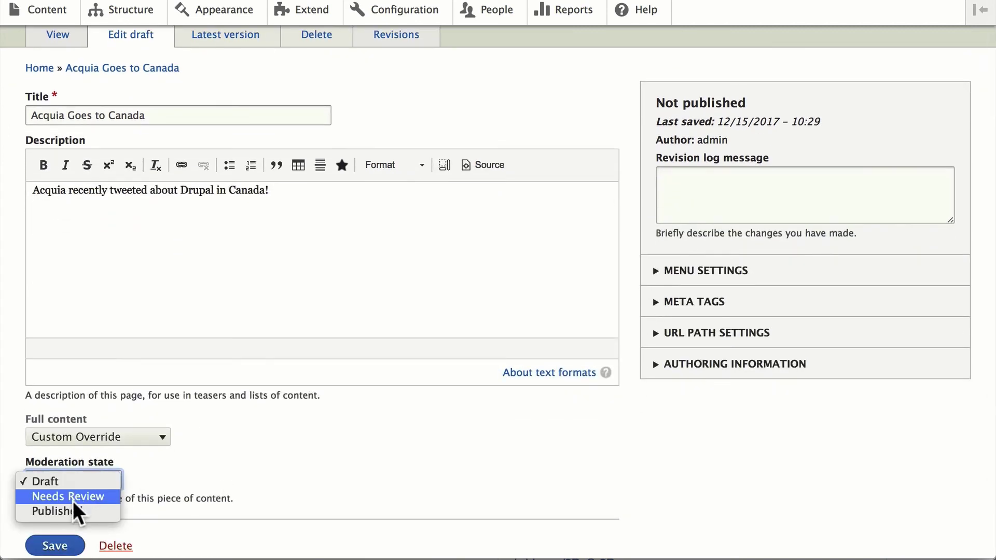
{"action": "left_click", "coordinate": [75, 512]}
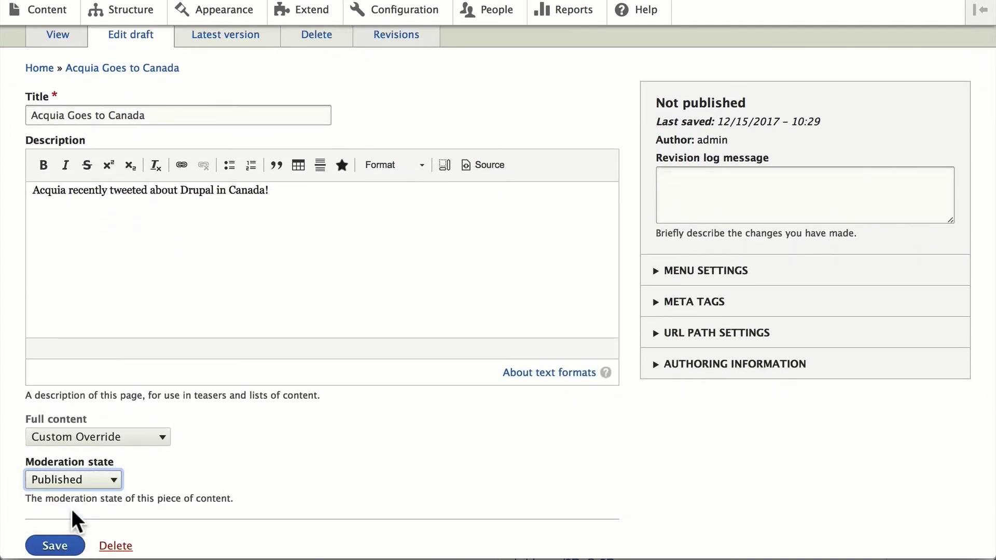
{"action": "left_click", "coordinate": [58, 550]}
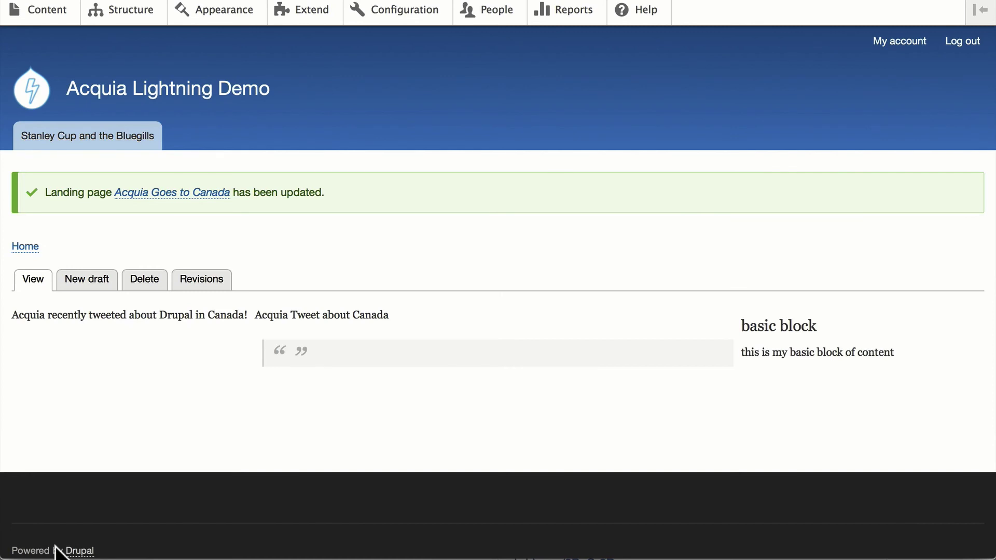